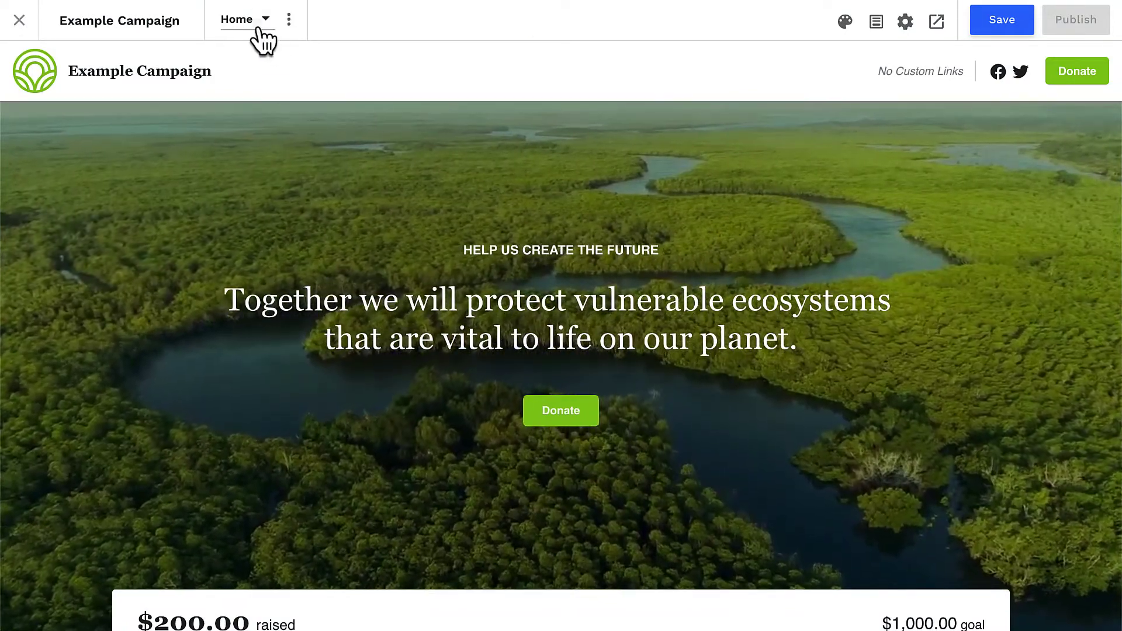
- Check the campaign page list and select the hero heading, leaving both unchanged
{"action": "left_click", "coordinate": [258, 28]}
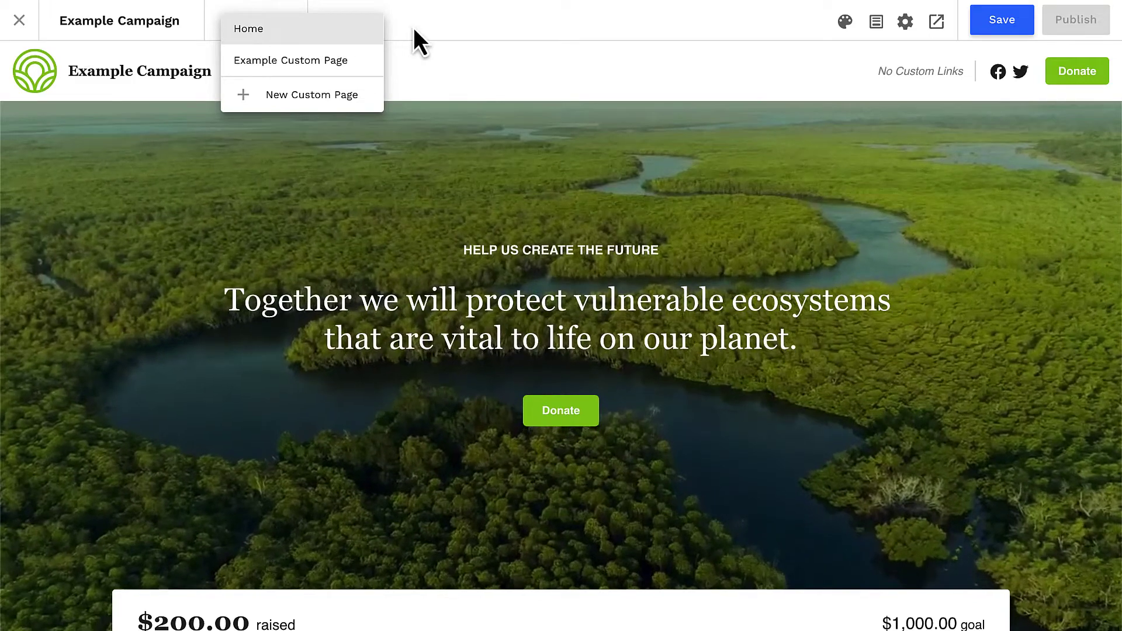
{"action": "left_click", "coordinate": [413, 27]}
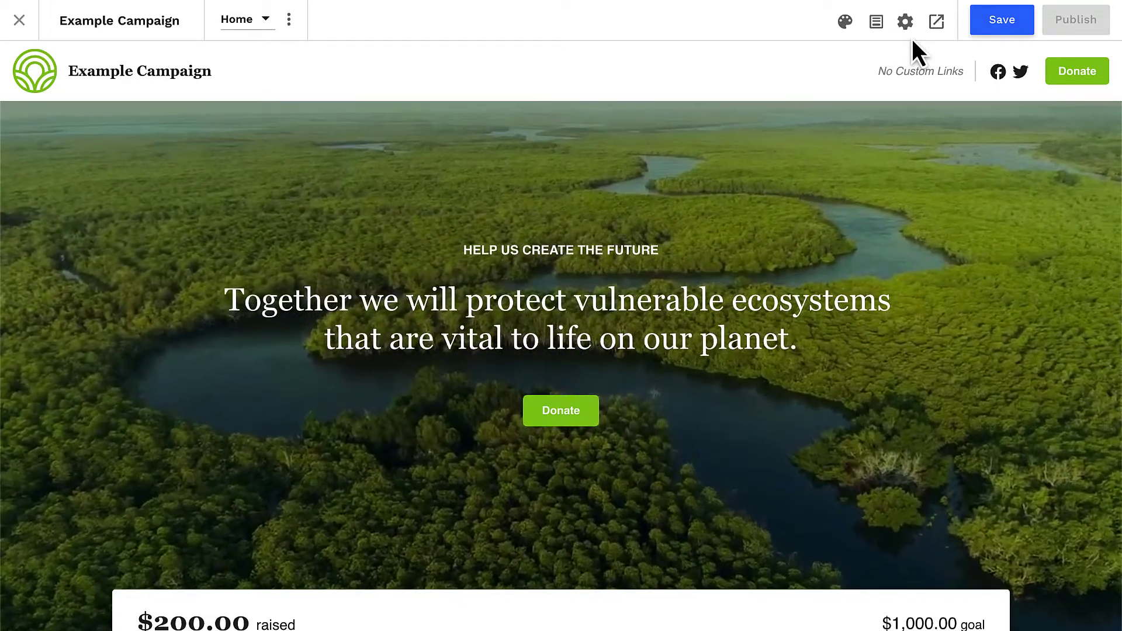
{"action": "mouse_move", "coordinate": [912, 45]}
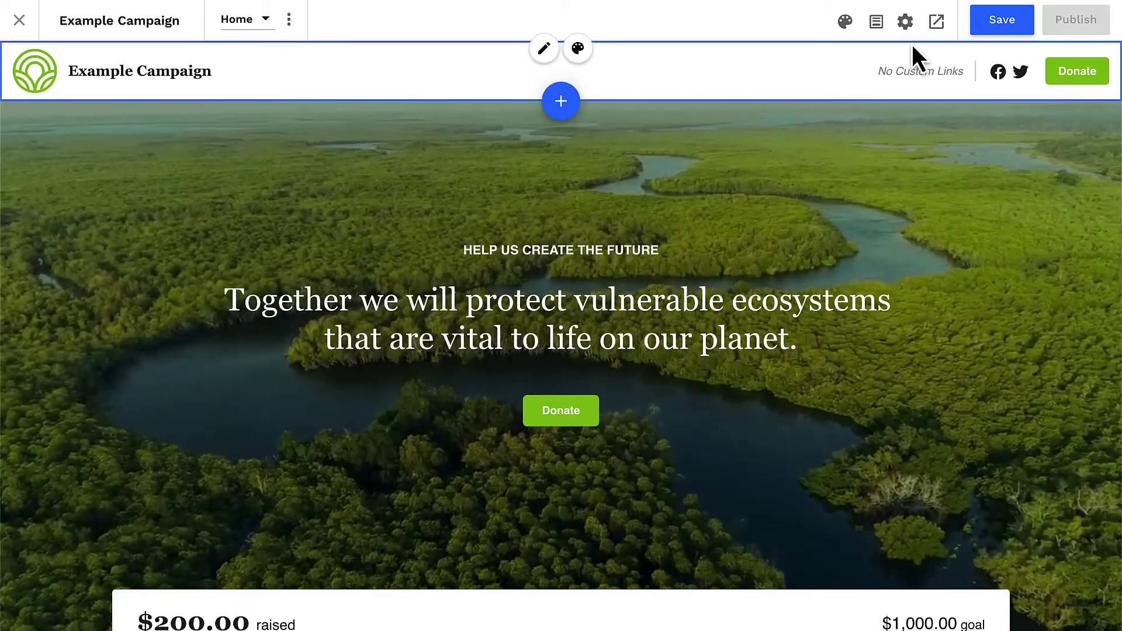
{"action": "mouse_move", "coordinate": [916, 114]}
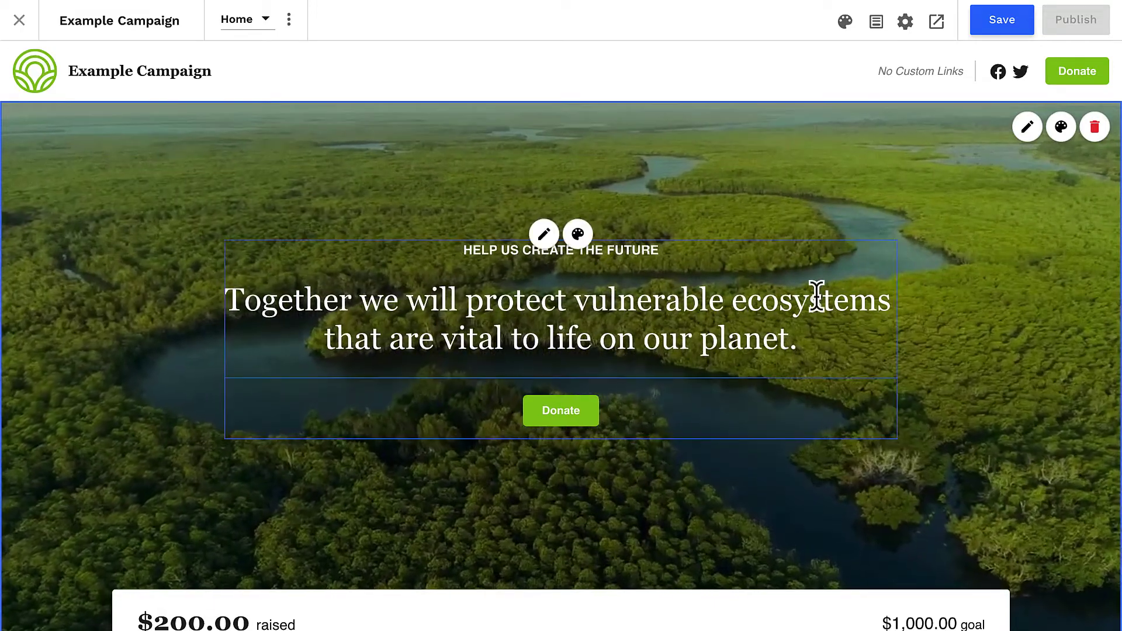
{"action": "double_click", "coordinate": [816, 297]}
{"action": "triple_click", "coordinate": [816, 296]}
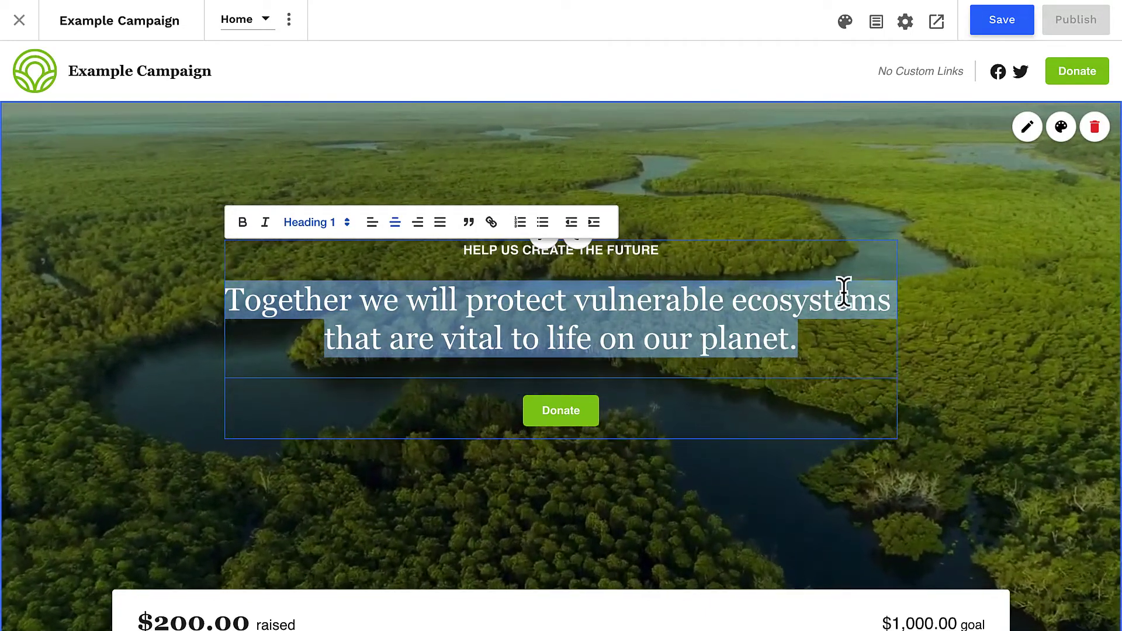
{"action": "left_click", "coordinate": [925, 286]}
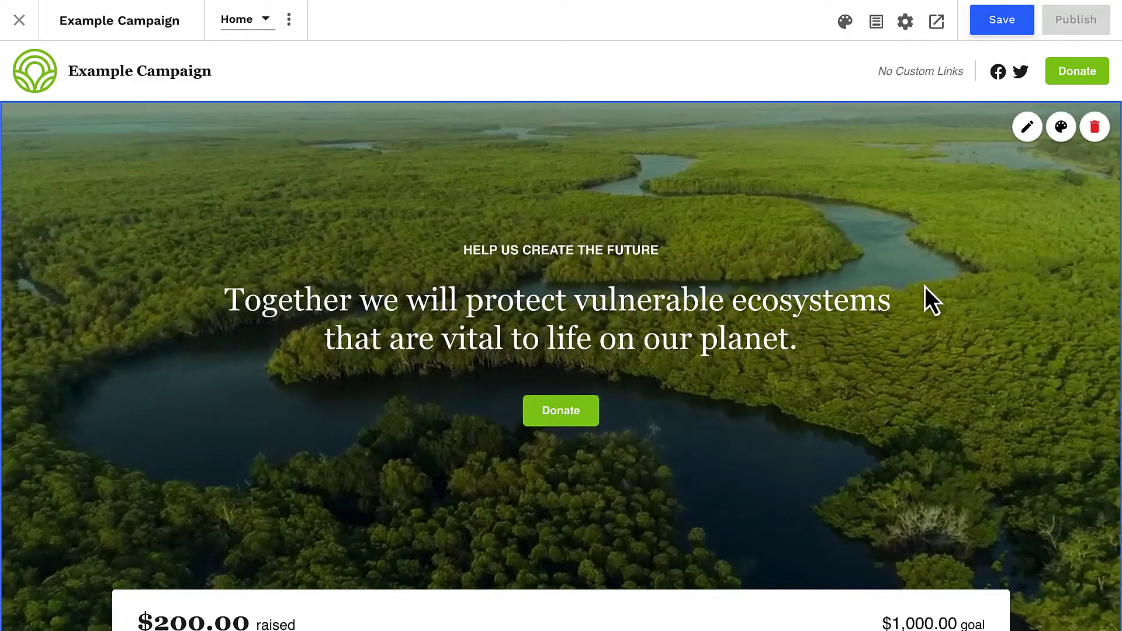
- Scroll down to the donation cards and back, then add a section below the header
{"action": "scroll", "coordinate": [925, 287], "scroll_direction": "down", "scroll_amount": 3}
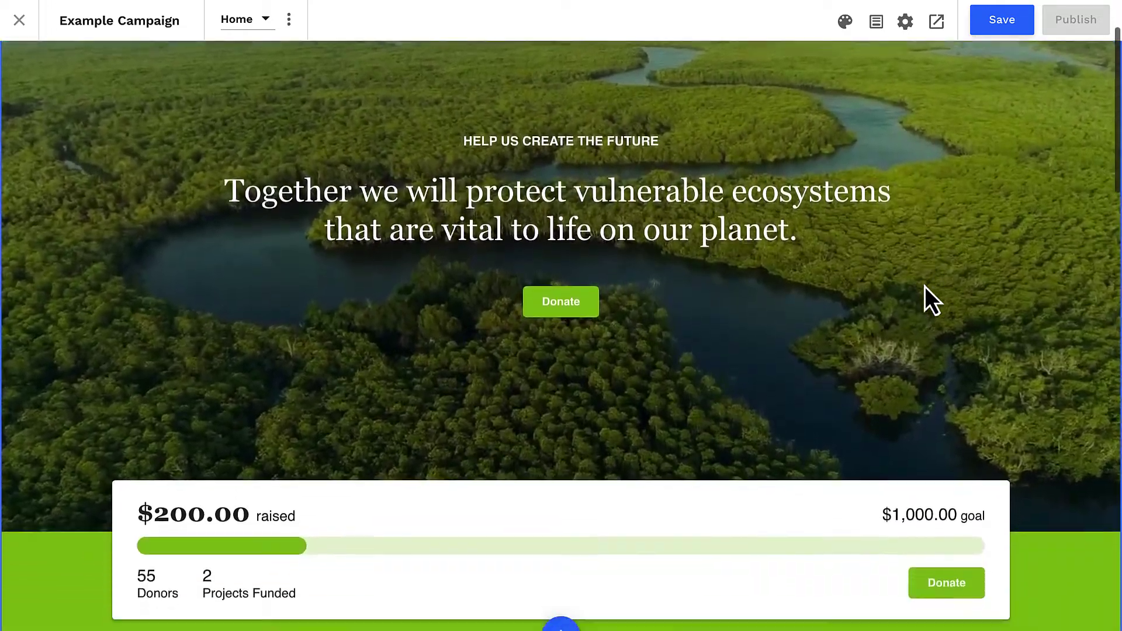
{"action": "scroll", "coordinate": [926, 287], "scroll_direction": "down", "scroll_amount": 3}
{"action": "scroll", "coordinate": [925, 287], "scroll_direction": "down", "scroll_amount": 3}
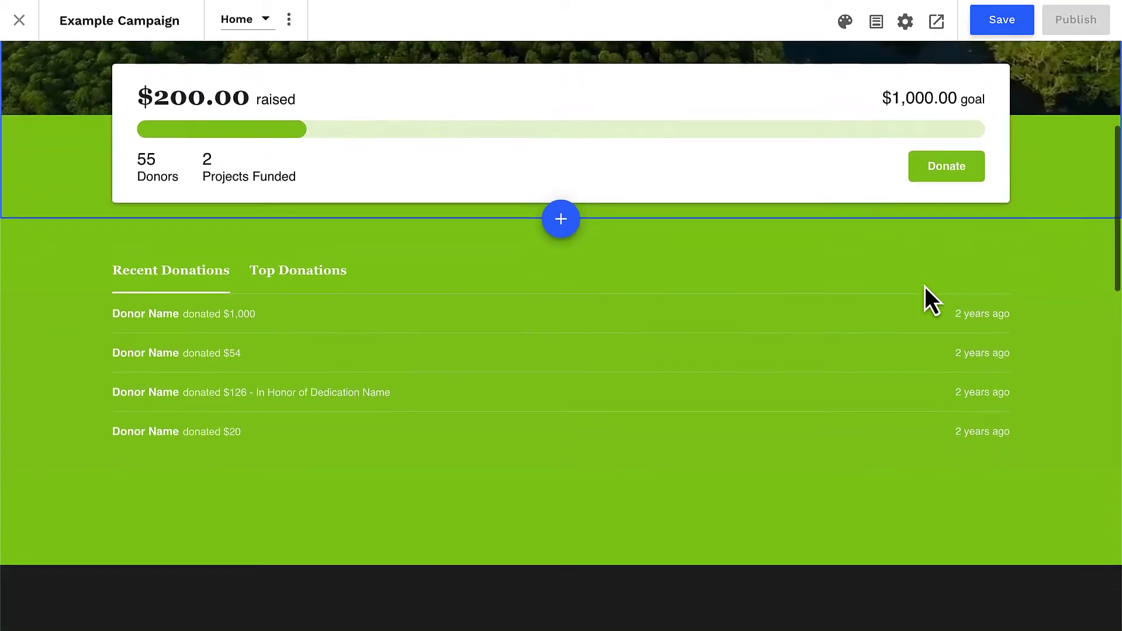
{"action": "scroll", "coordinate": [925, 288], "scroll_direction": "down", "scroll_amount": 2}
{"action": "scroll", "coordinate": [924, 286], "scroll_direction": "down", "scroll_amount": 5}
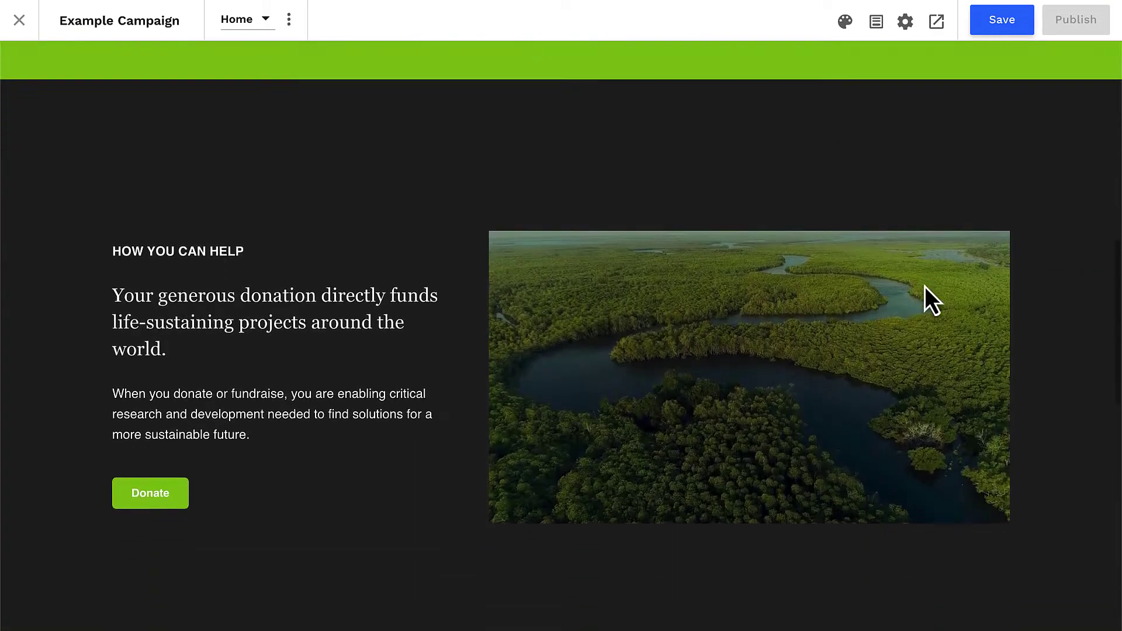
{"action": "scroll", "coordinate": [924, 286], "scroll_direction": "down", "scroll_amount": 3}
{"action": "scroll", "coordinate": [924, 286], "scroll_direction": "down", "scroll_amount": 4}
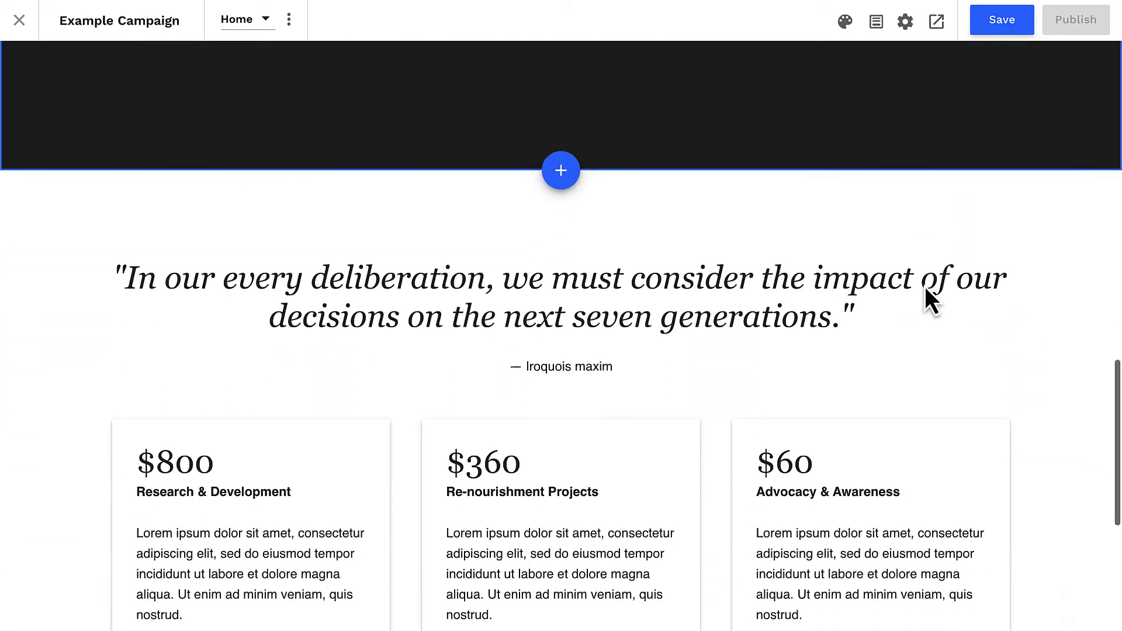
{"action": "scroll", "coordinate": [924, 287], "scroll_direction": "down", "scroll_amount": 5}
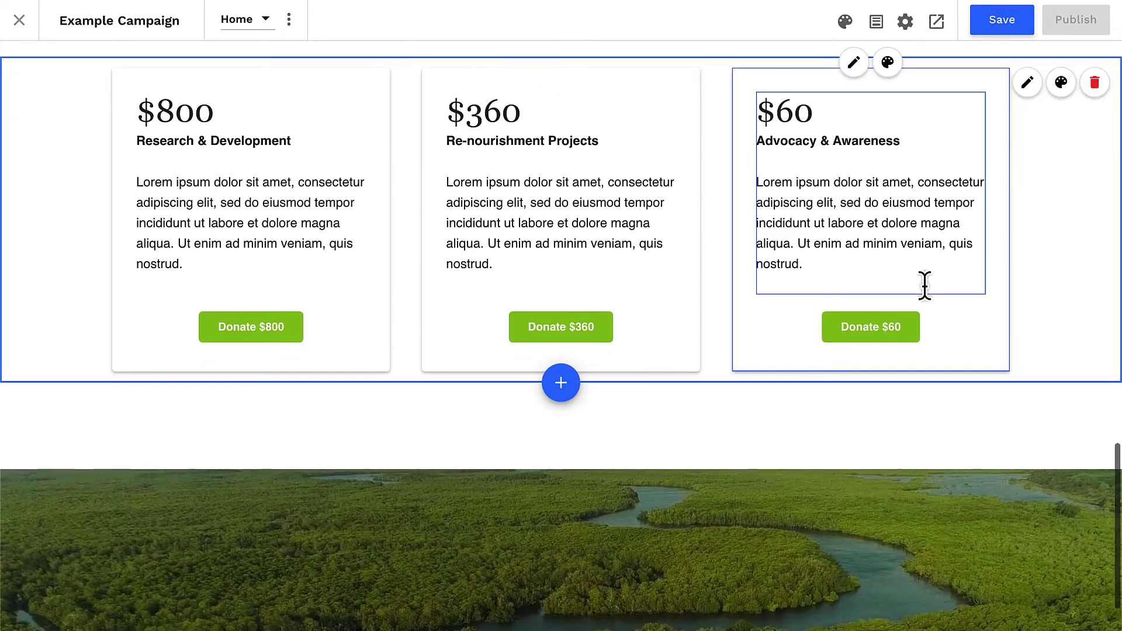
{"action": "scroll", "coordinate": [924, 286], "scroll_direction": "up", "scroll_amount": 15}
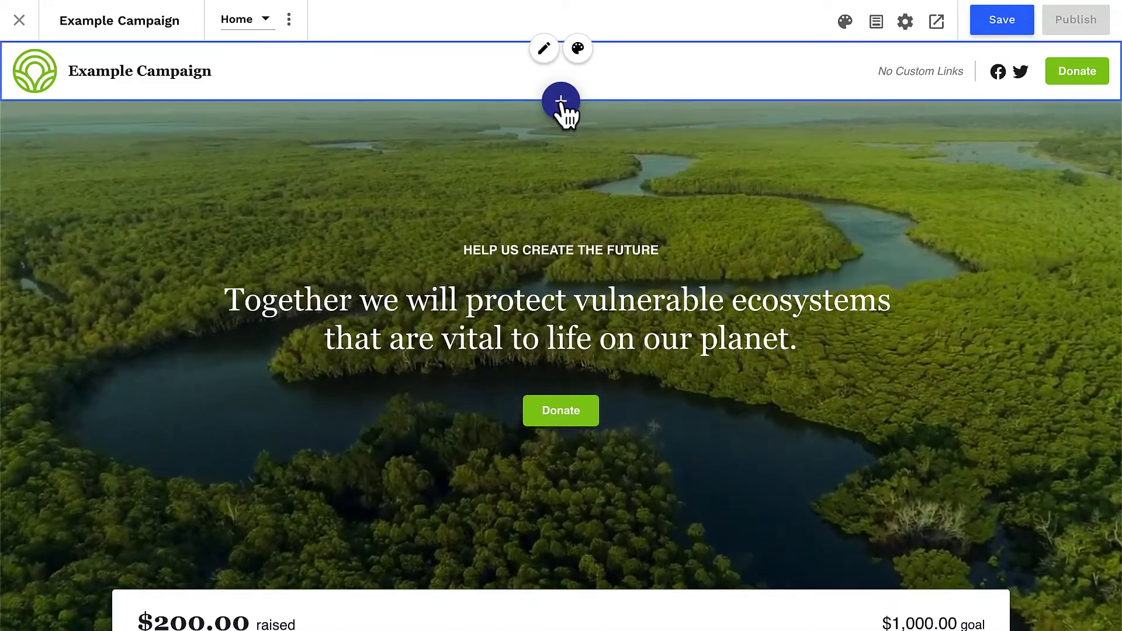
{"action": "left_click", "coordinate": [562, 105]}
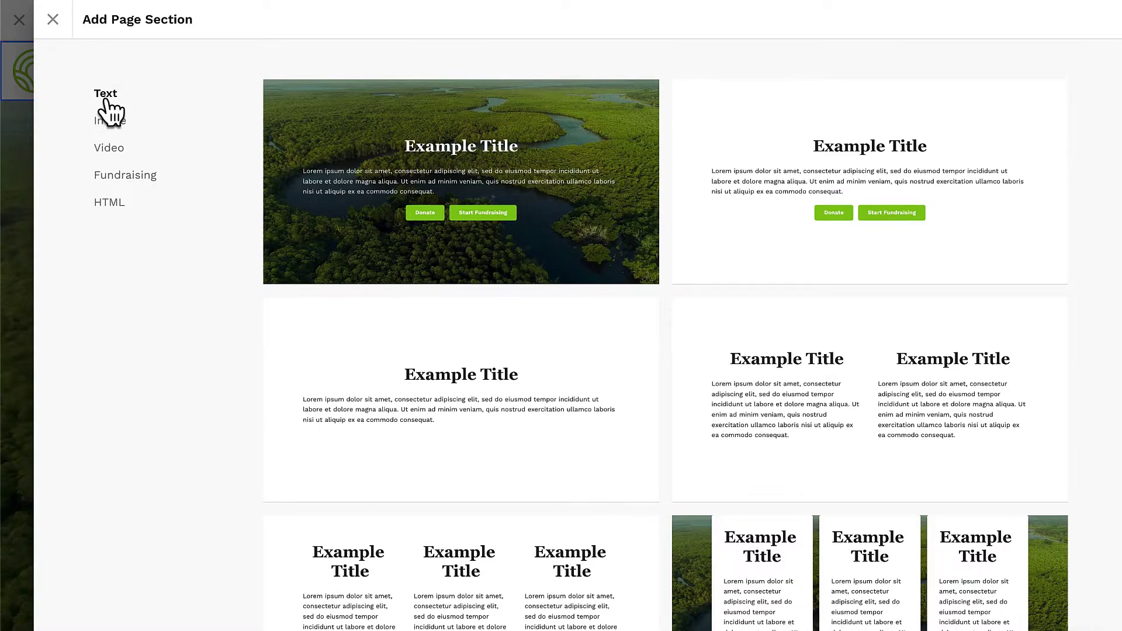
- Browse the Image, Video, Fundraising and HTML layouts, then insert the centred Text title-and-paragraph section
{"action": "scroll", "coordinate": [111, 111], "scroll_direction": "down", "scroll_amount": 2}
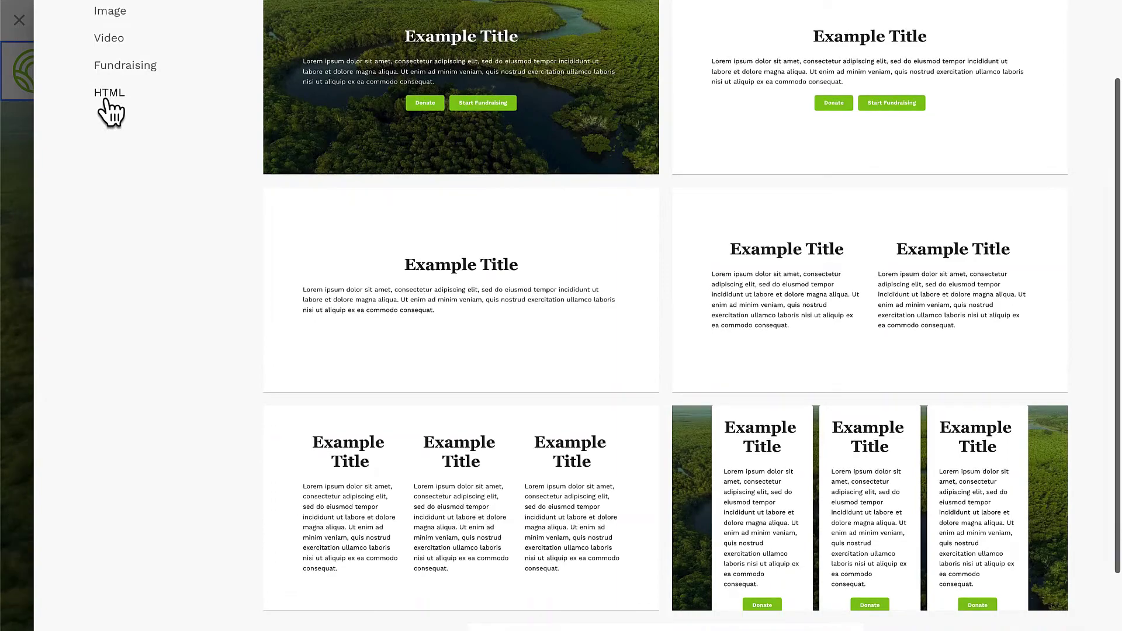
{"action": "scroll", "coordinate": [111, 113], "scroll_direction": "up", "scroll_amount": 2}
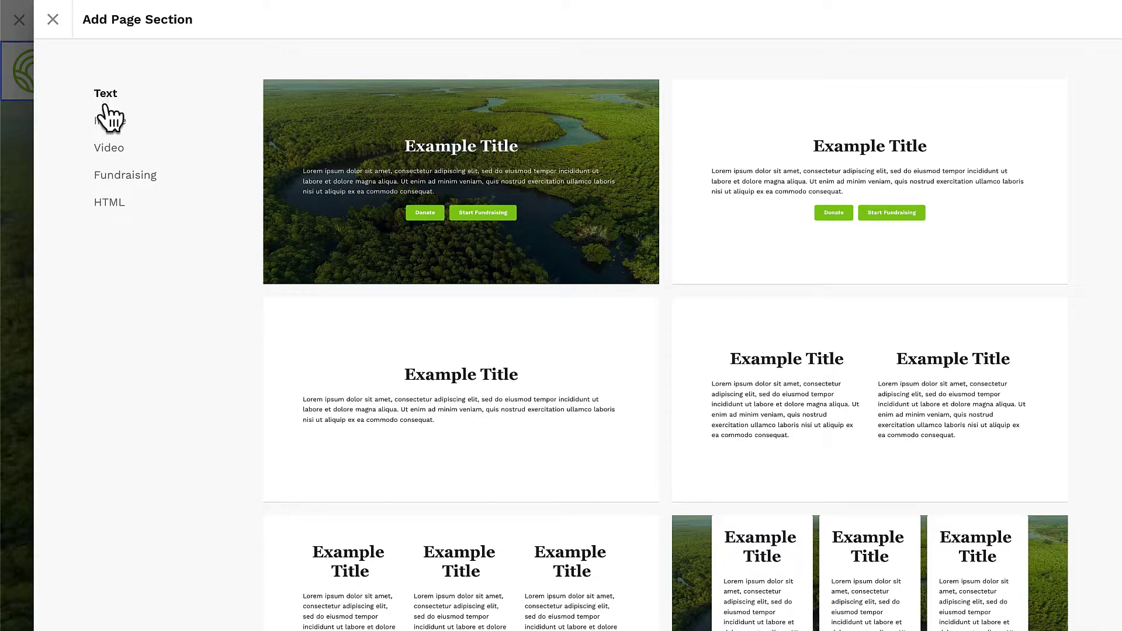
{"action": "left_click", "coordinate": [109, 122]}
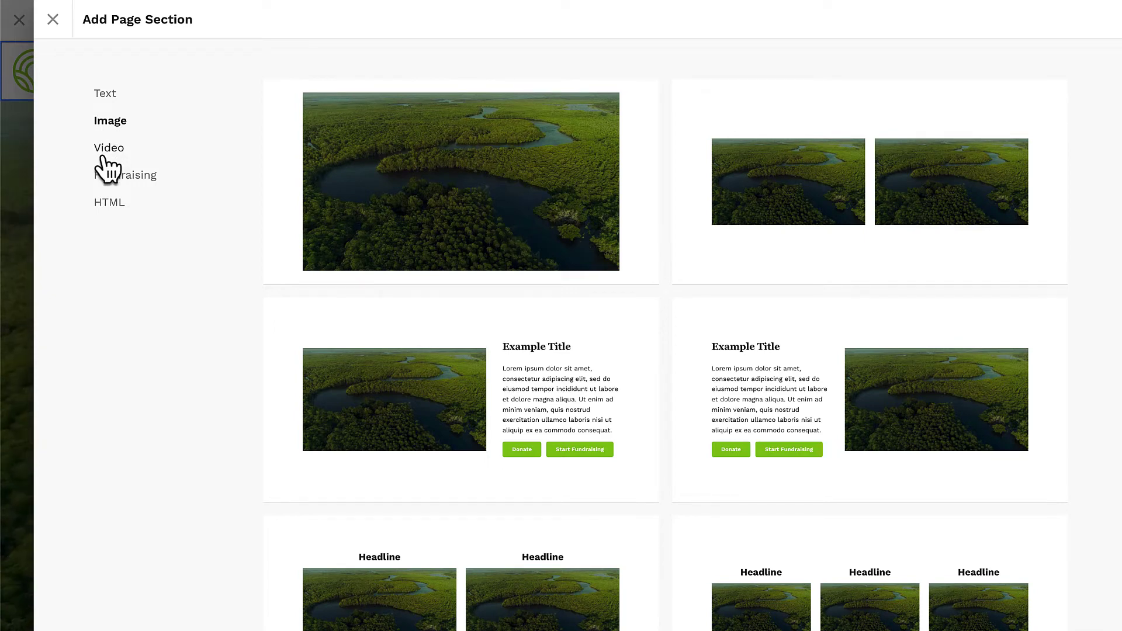
{"action": "left_click", "coordinate": [104, 155]}
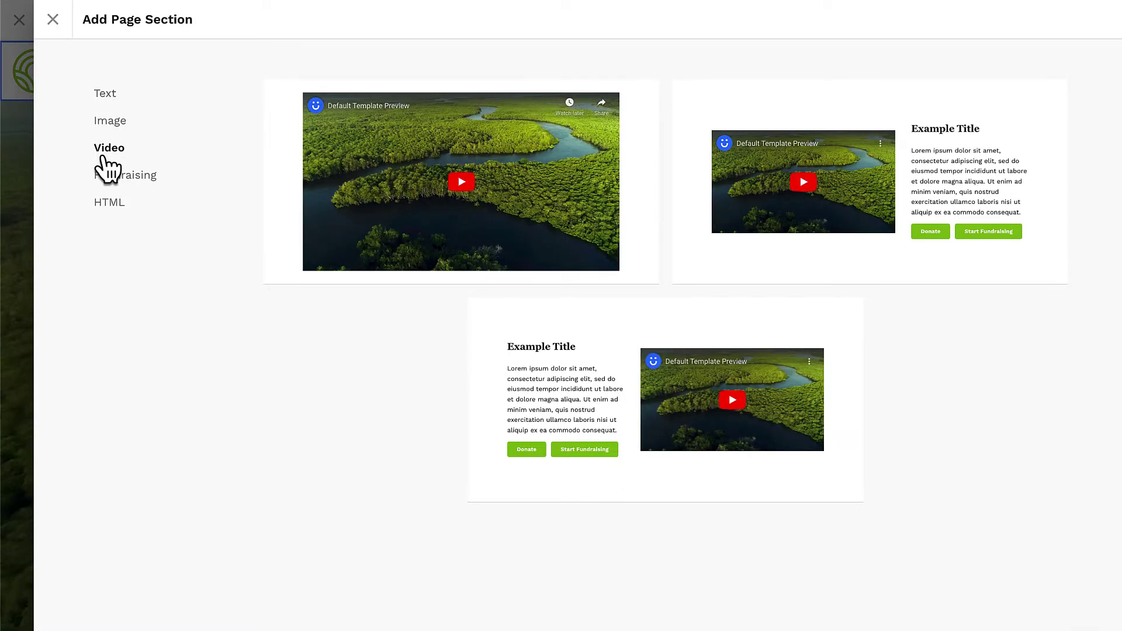
{"action": "left_click", "coordinate": [99, 185]}
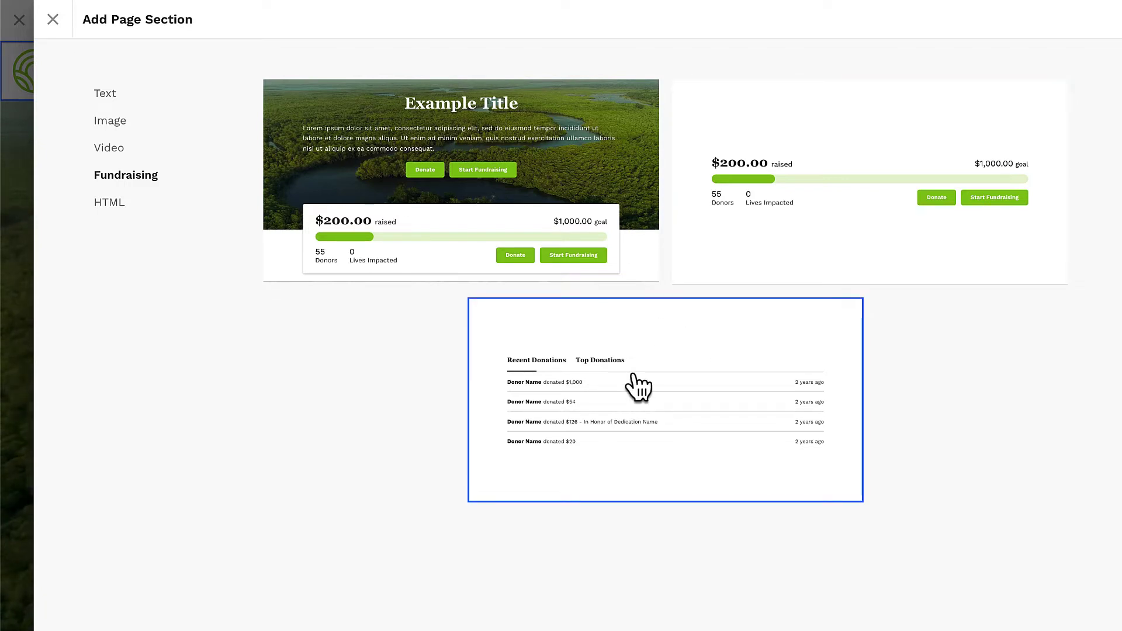
{"action": "left_click", "coordinate": [112, 208]}
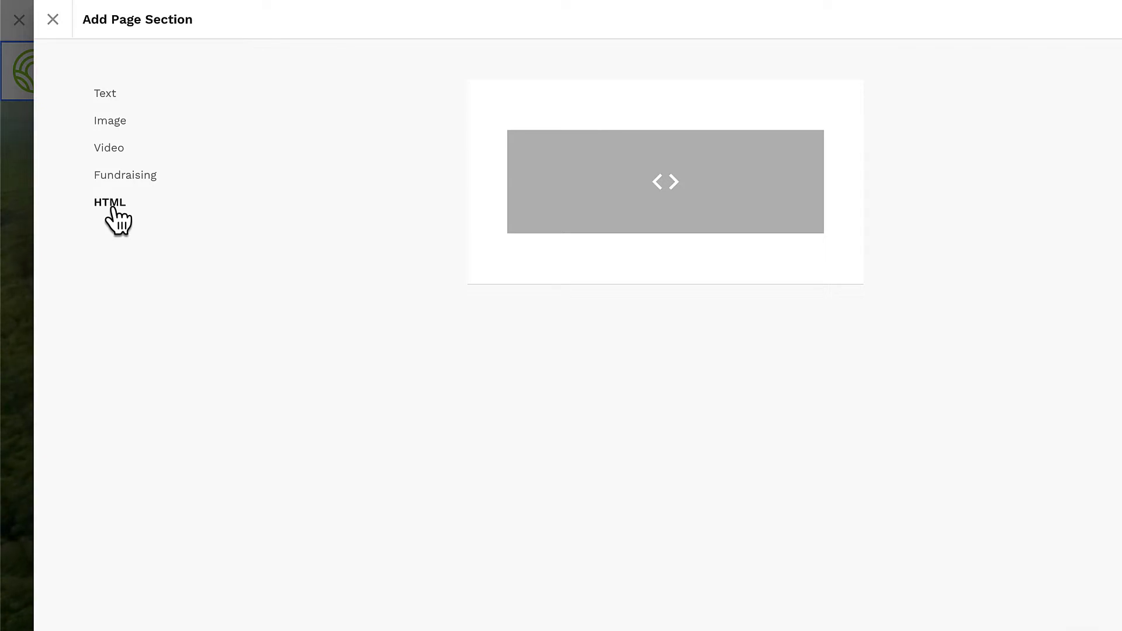
{"action": "left_click", "coordinate": [109, 97]}
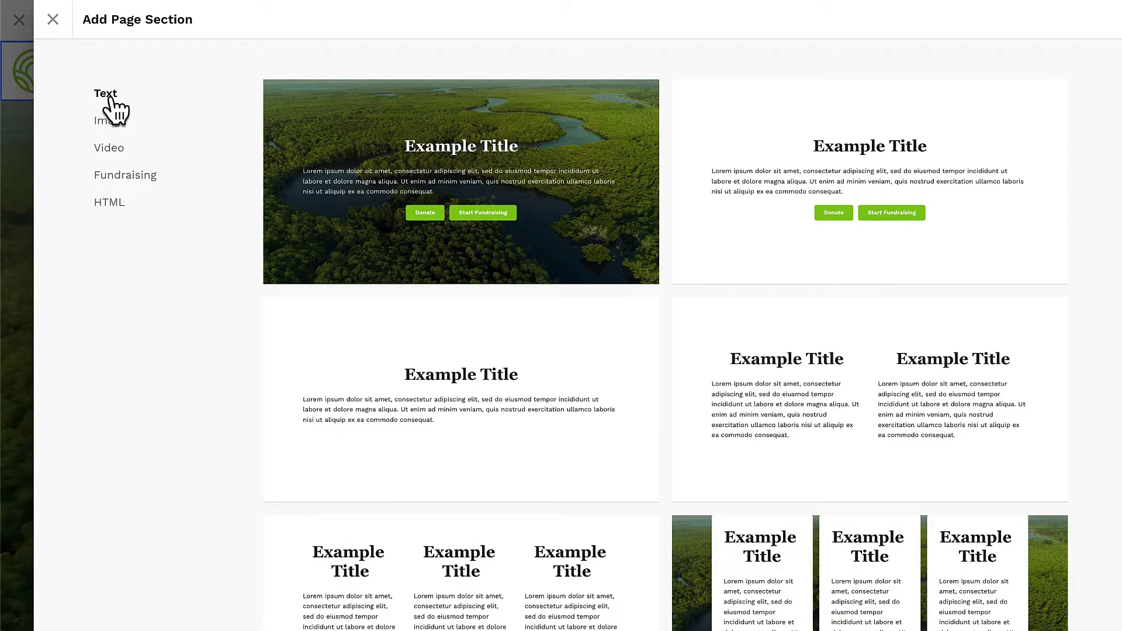
{"action": "left_click", "coordinate": [327, 374]}
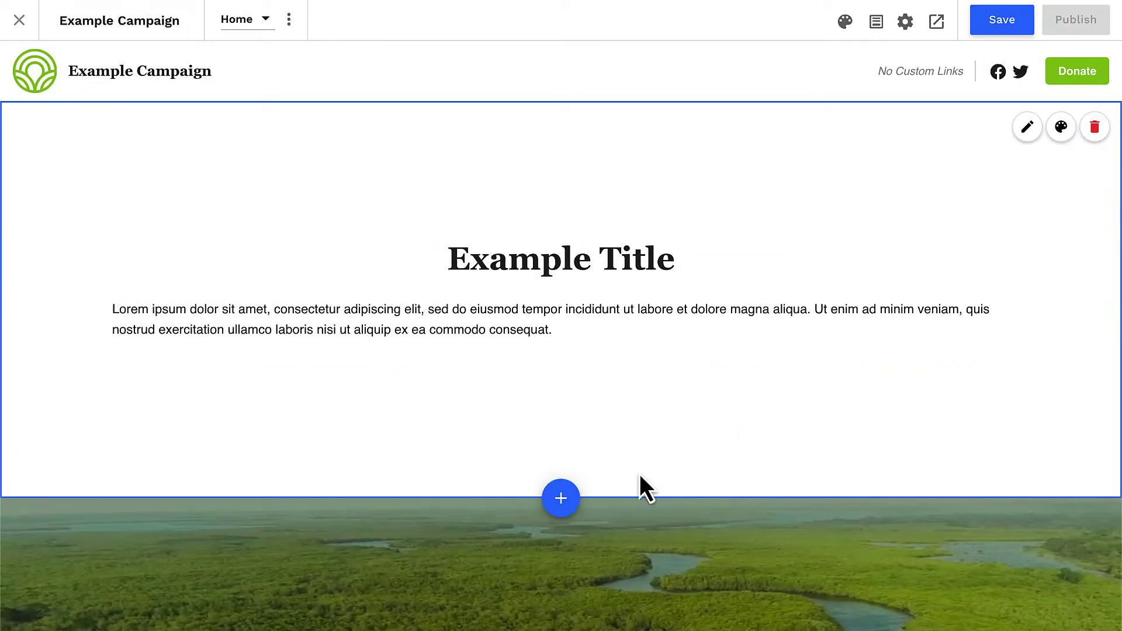
{"action": "left_click", "coordinate": [572, 501]}
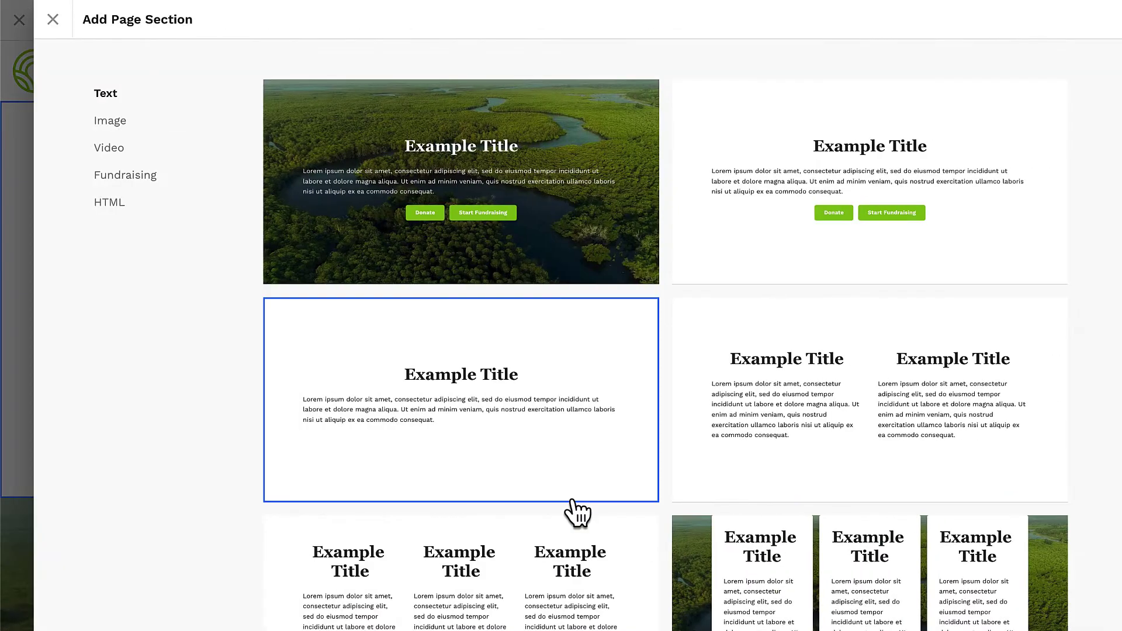
- Insert the Text template with Donate and Start Fundraising buttons beneath the first section
{"action": "left_click", "coordinate": [764, 229]}
{"action": "scroll", "coordinate": [914, 429], "scroll_direction": "down", "scroll_amount": 3}
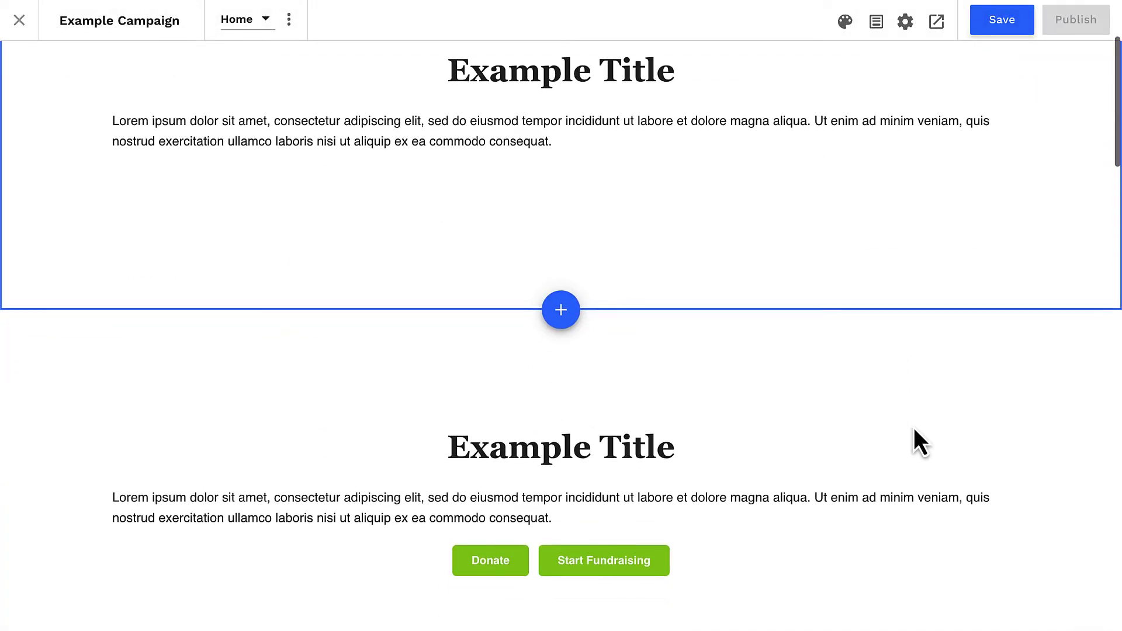
{"action": "scroll", "coordinate": [913, 430], "scroll_direction": "up", "scroll_amount": 3}
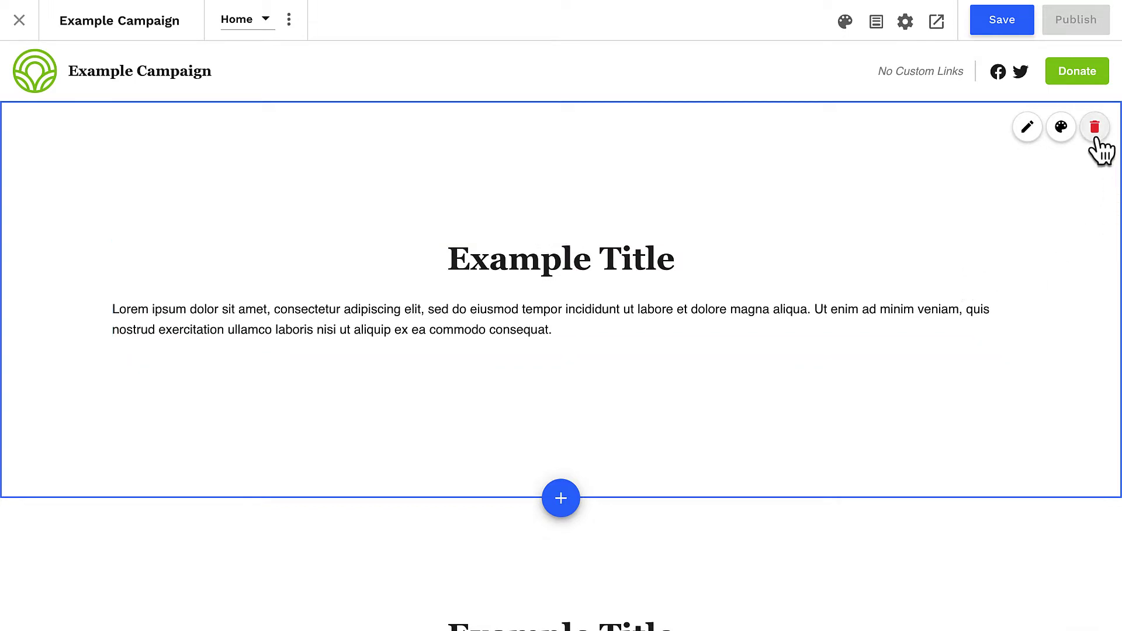
- Try the green and dark colour schemes on the section, then keep it white
{"action": "left_click", "coordinate": [1059, 138]}
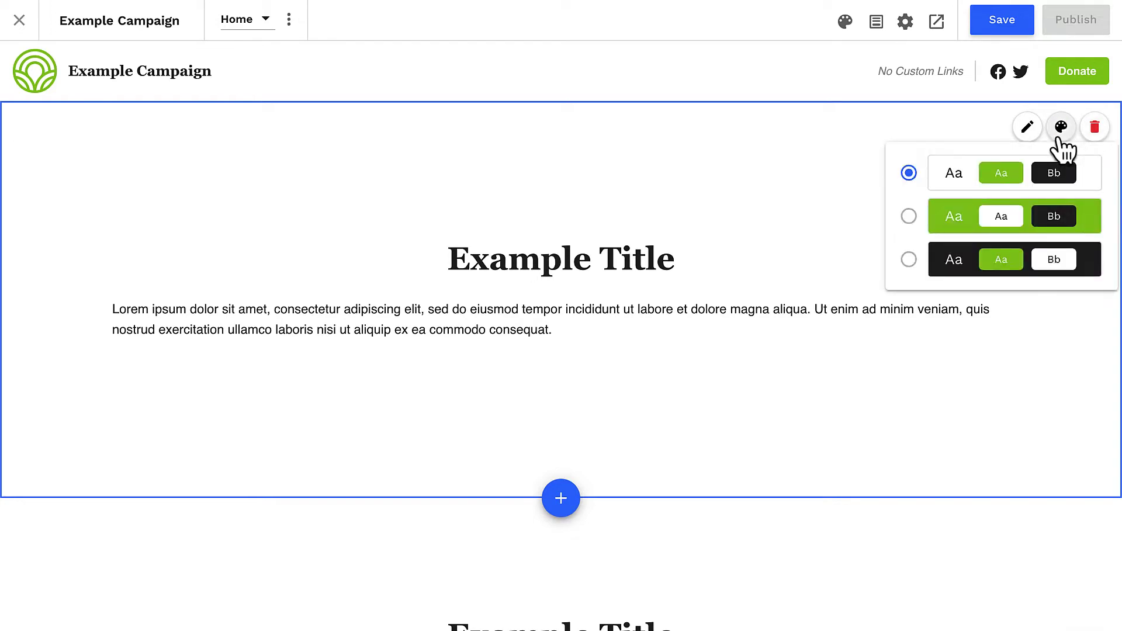
{"action": "left_click", "coordinate": [1074, 215]}
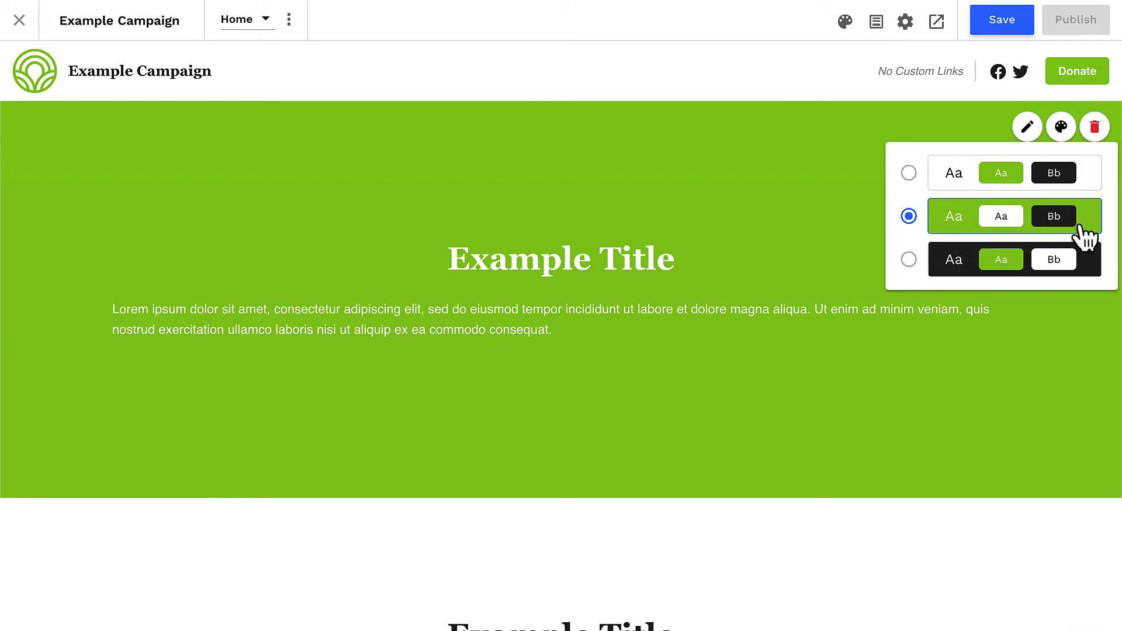
{"action": "left_click", "coordinate": [1091, 286]}
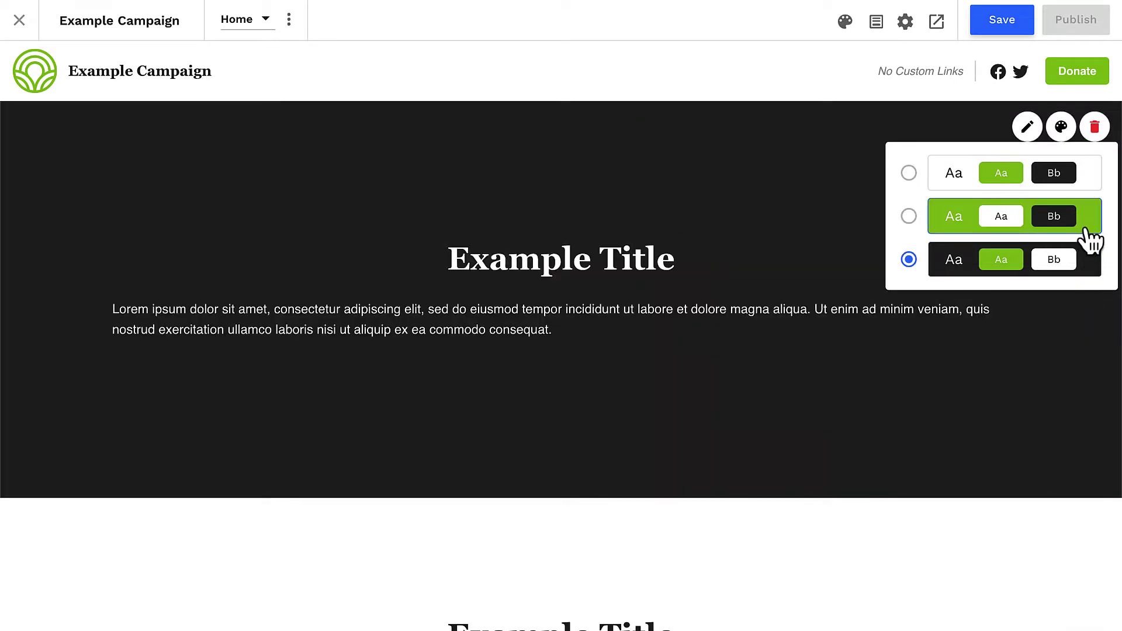
{"action": "left_click", "coordinate": [1088, 236]}
{"action": "left_click", "coordinate": [1087, 177]}
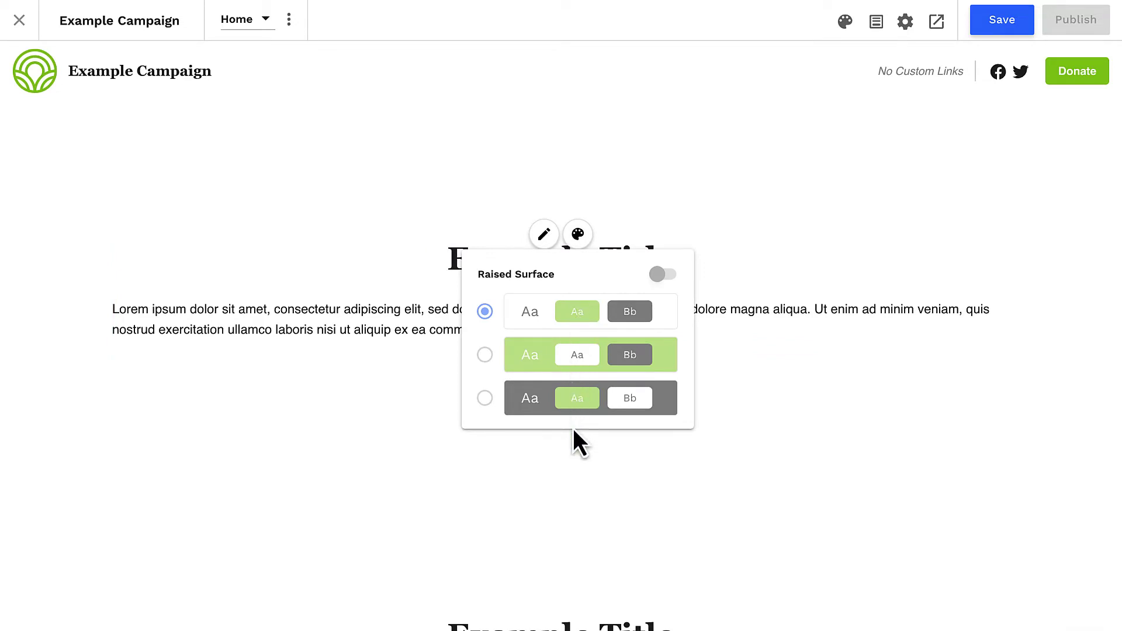
{"action": "left_click", "coordinate": [915, 182]}
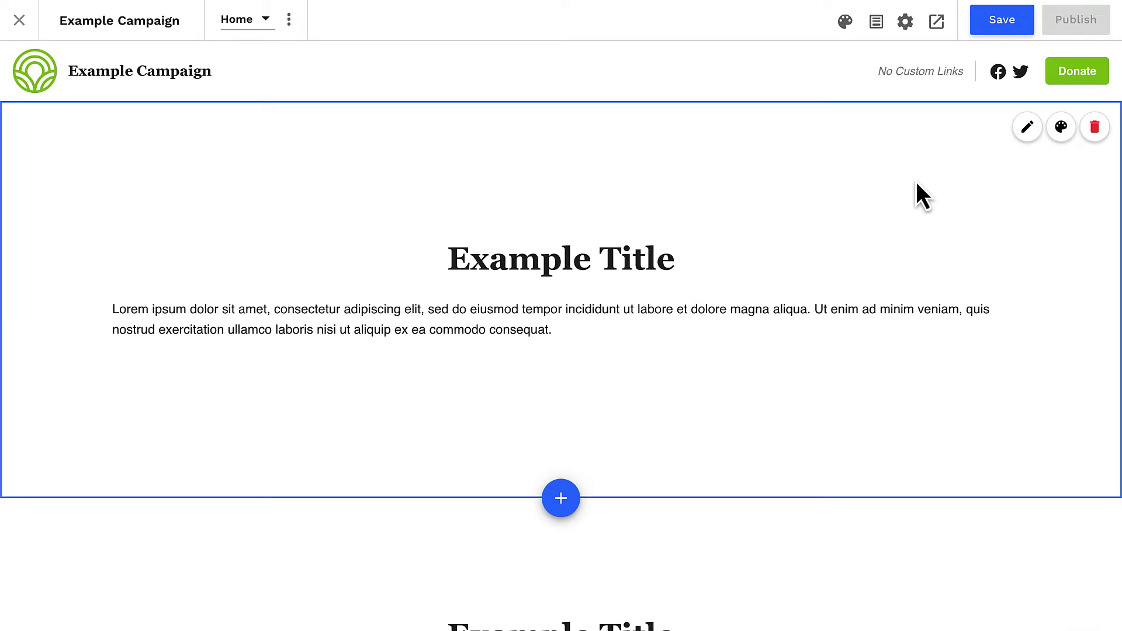
- Set the Example Title section's background type to Image
{"action": "left_click", "coordinate": [1026, 129]}
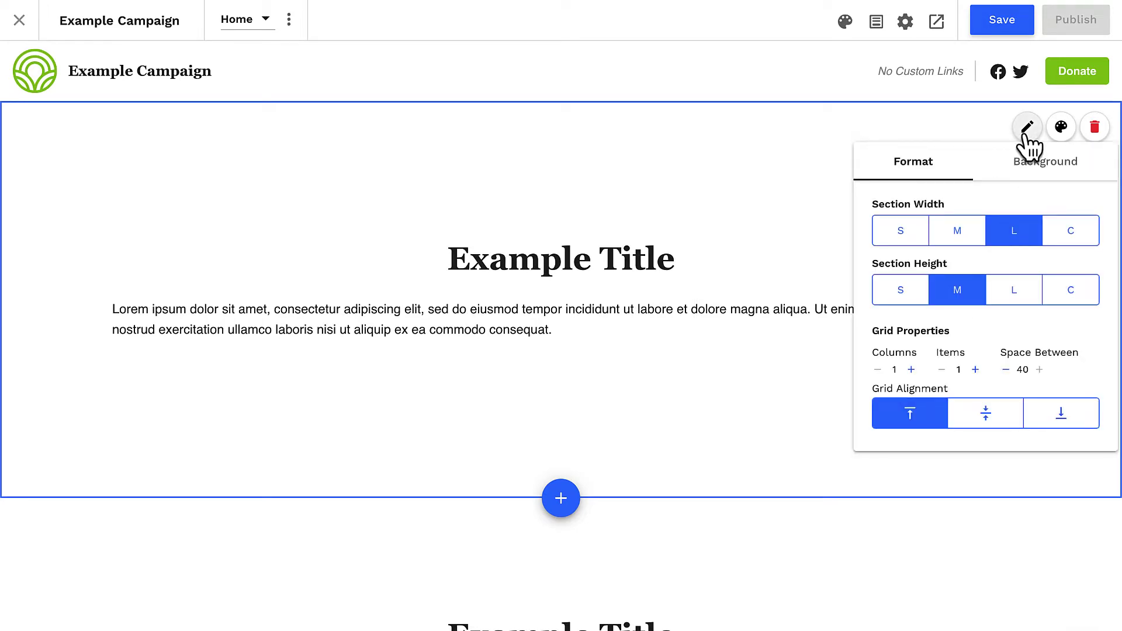
{"action": "left_click", "coordinate": [1045, 174]}
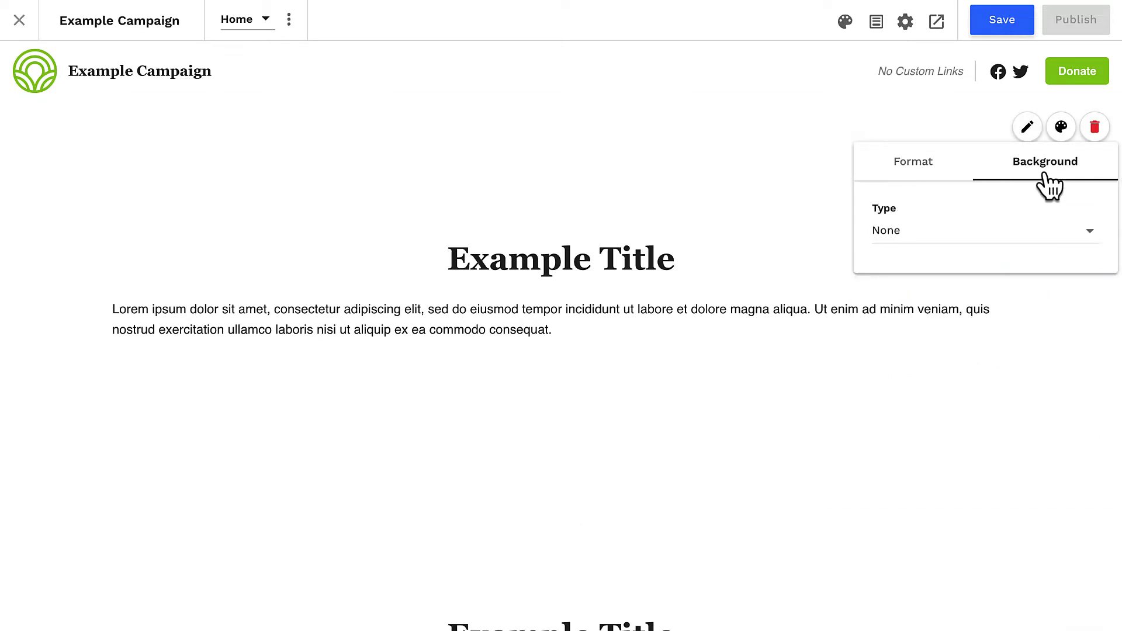
{"action": "left_click", "coordinate": [1056, 249]}
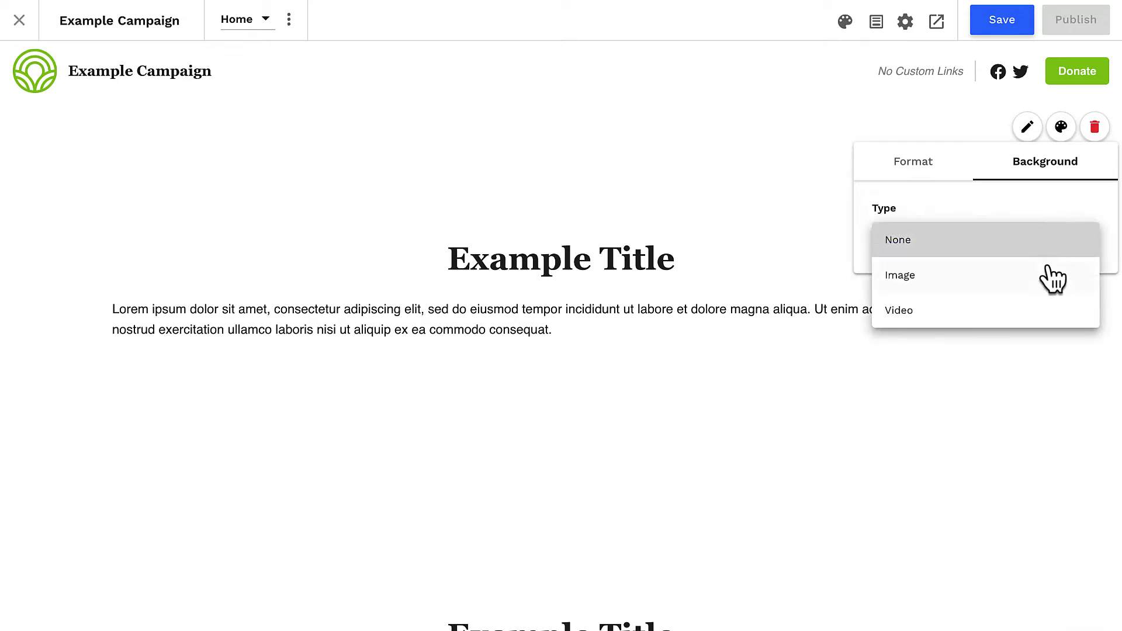
{"action": "left_click", "coordinate": [1049, 279]}
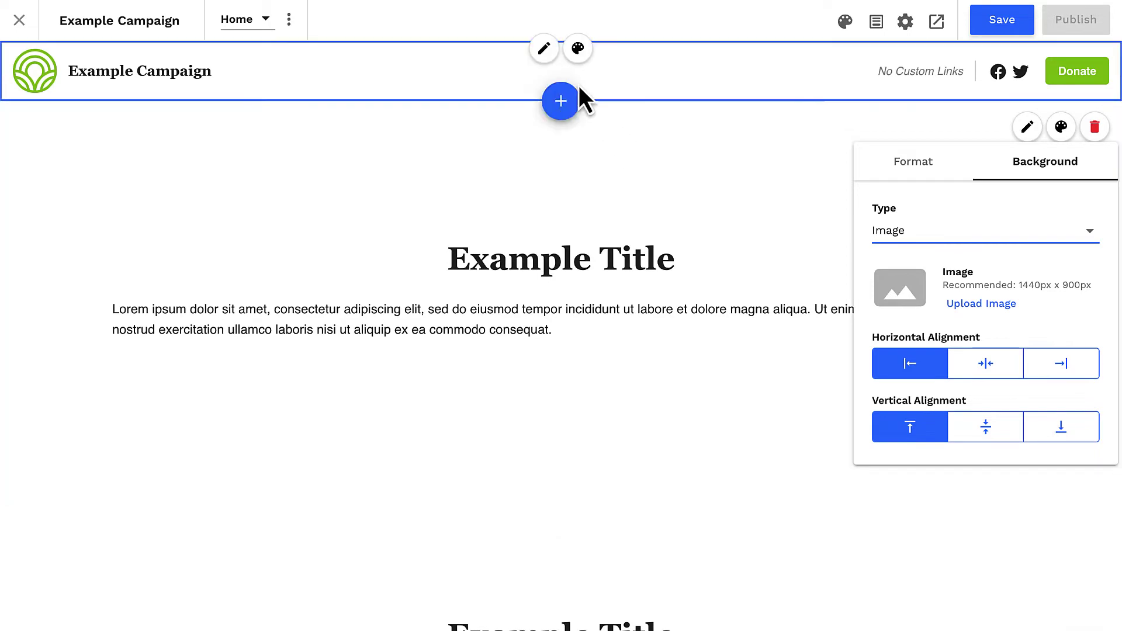
{"action": "left_click", "coordinate": [560, 103]}
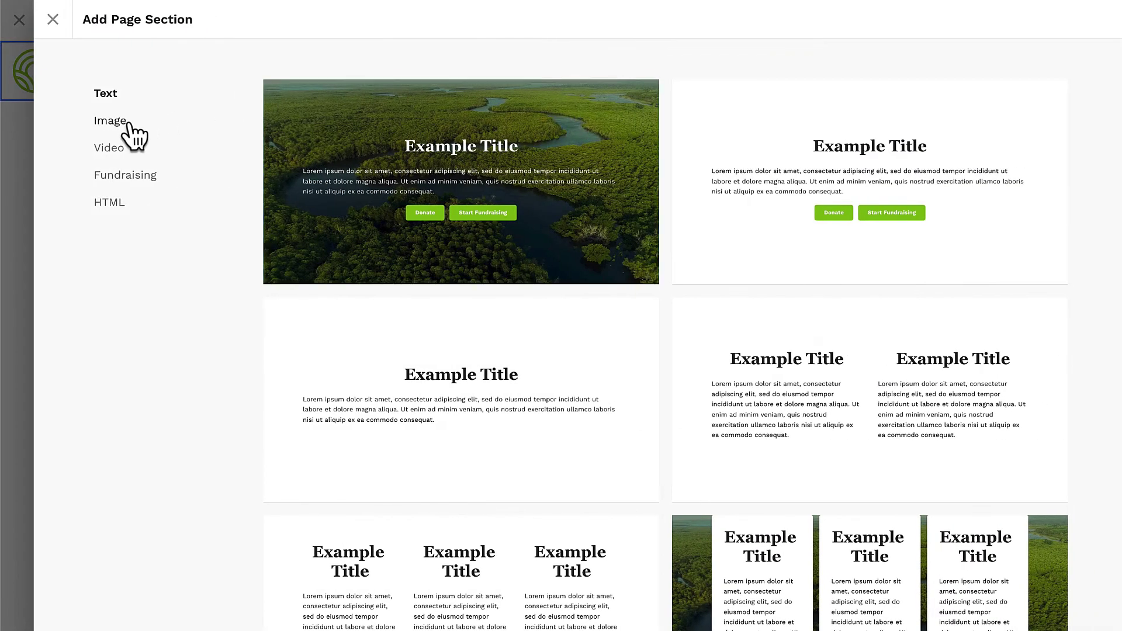
{"action": "left_click", "coordinate": [121, 122]}
{"action": "left_click", "coordinate": [289, 149]}
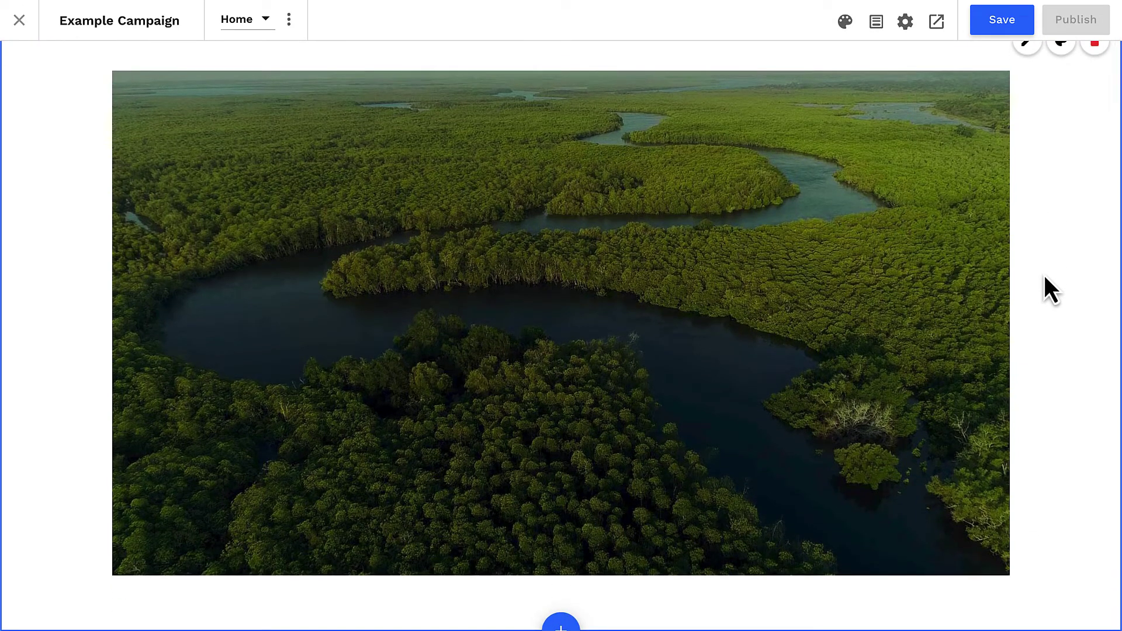
{"action": "scroll", "coordinate": [1044, 277], "scroll_direction": "up", "scroll_amount": 2}
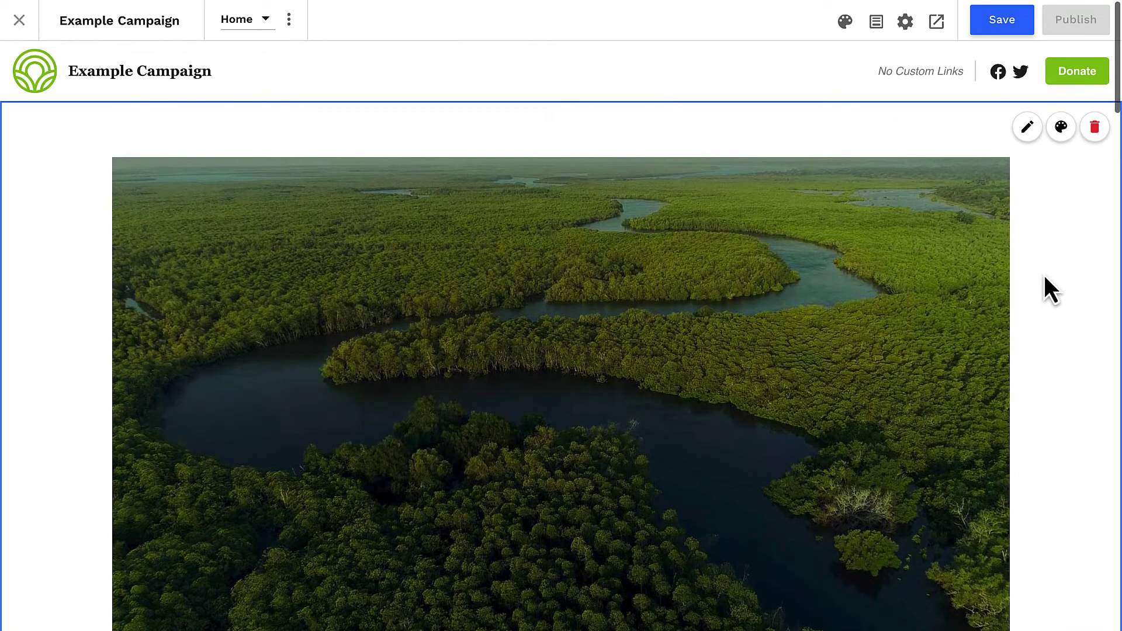
{"action": "left_click", "coordinate": [1092, 134]}
{"action": "left_click", "coordinate": [683, 404]}
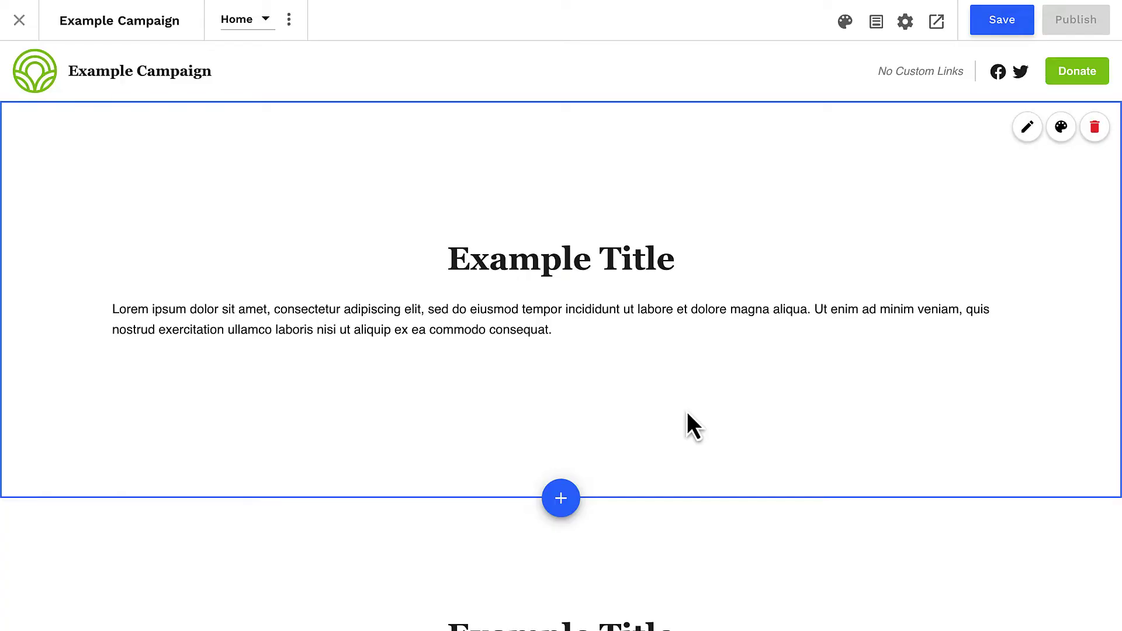
- Change the section's background type to Video and focus the empty Video URL field
{"action": "left_click", "coordinate": [1061, 127]}
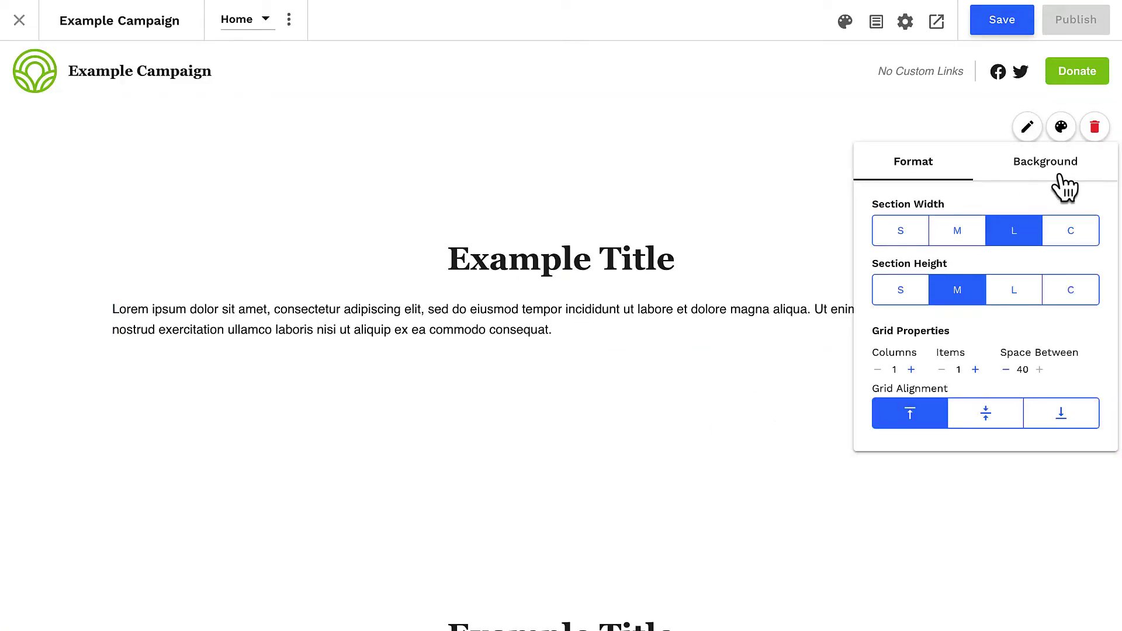
{"action": "left_click", "coordinate": [1058, 177]}
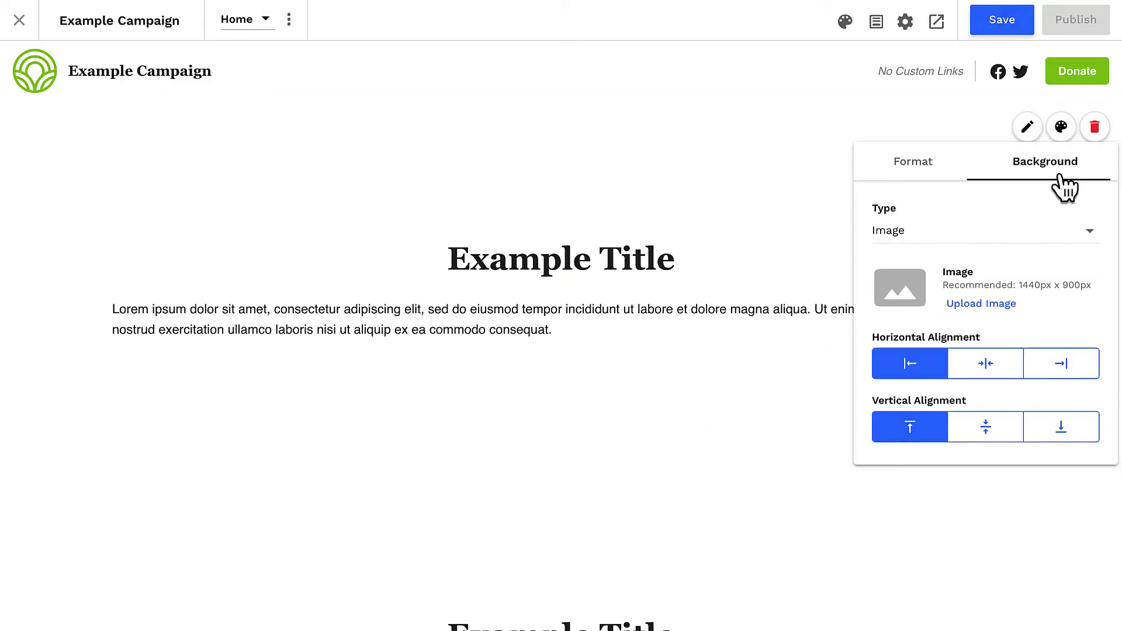
{"action": "left_click", "coordinate": [1066, 239]}
{"action": "left_click", "coordinate": [1063, 306]}
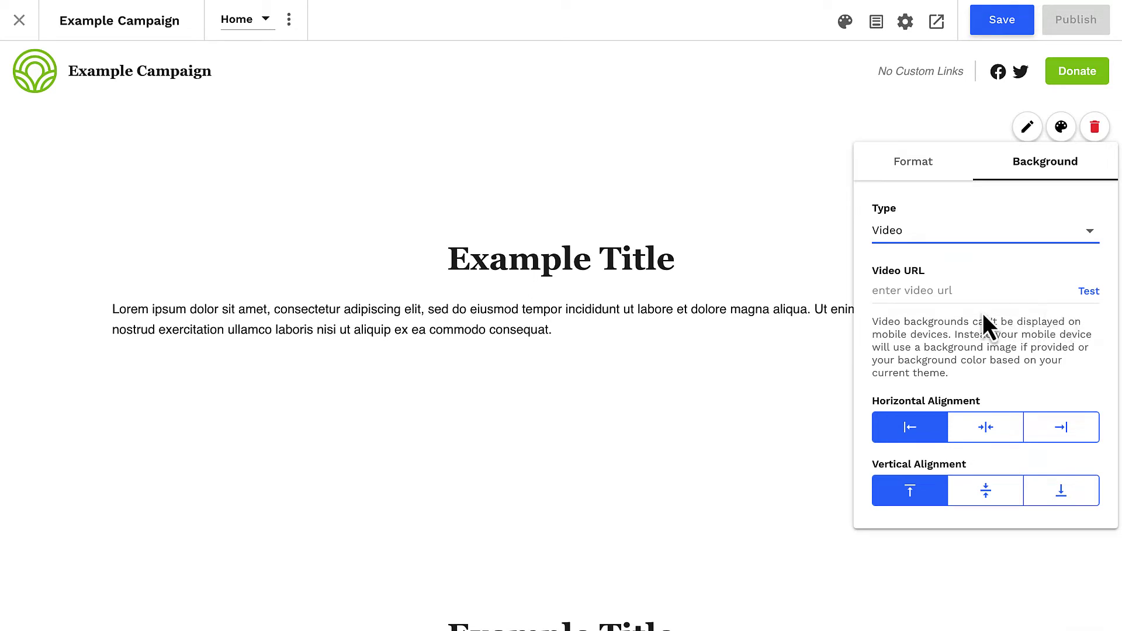
{"action": "left_click", "coordinate": [879, 290]}
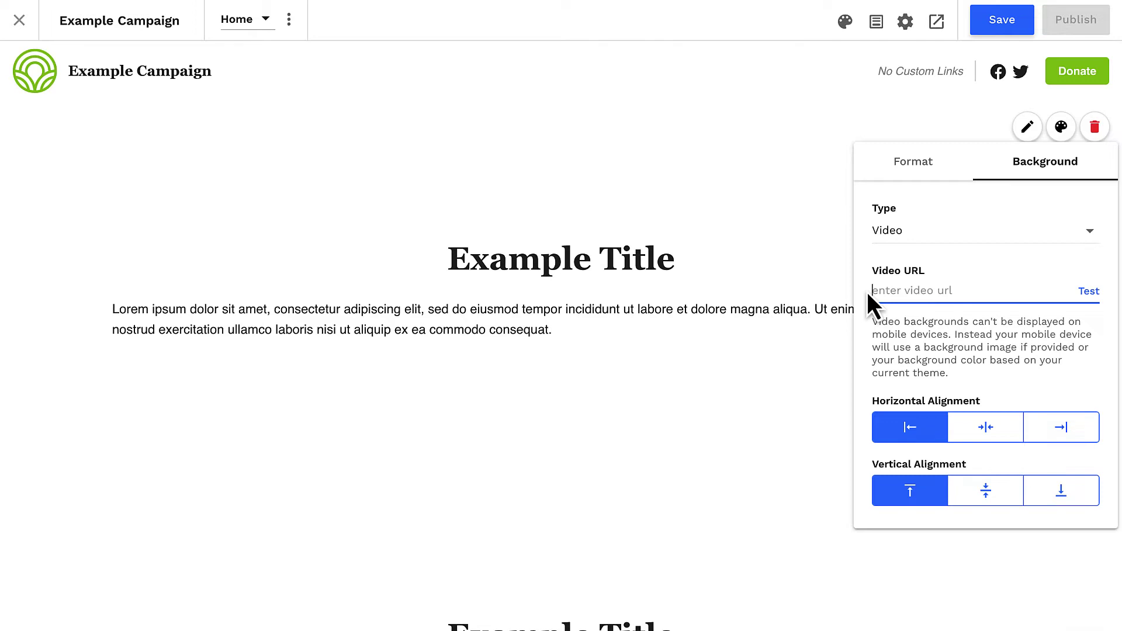
{"action": "scroll", "coordinate": [796, 313], "scroll_direction": "down", "scroll_amount": 1}
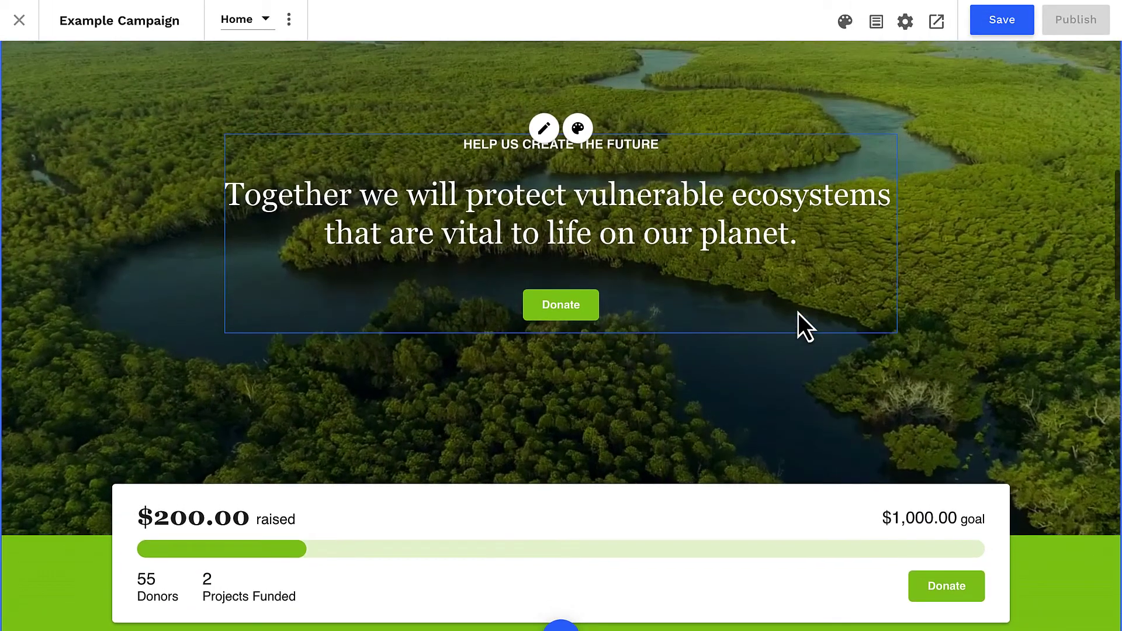
{"action": "scroll", "coordinate": [797, 313], "scroll_direction": "up", "scroll_amount": 1}
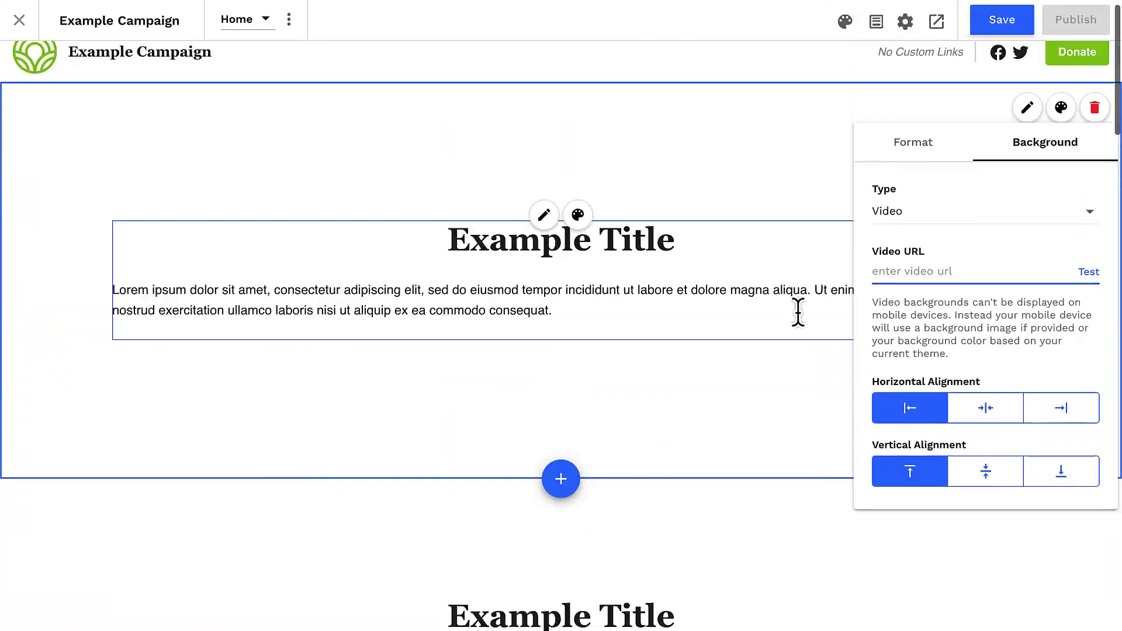
{"action": "scroll", "coordinate": [798, 312], "scroll_direction": "up", "scroll_amount": 1}
{"action": "left_click", "coordinate": [909, 292]}
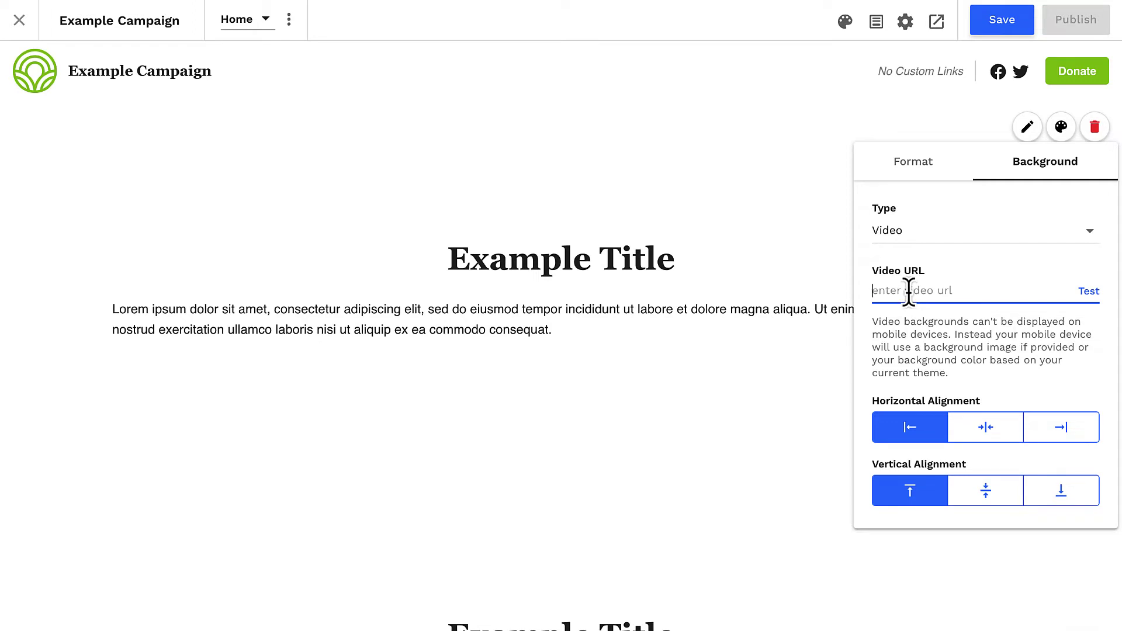
- Keep Video as background type and show the Format settings (width L, height M, spacing 40)
{"action": "left_click", "coordinate": [903, 235]}
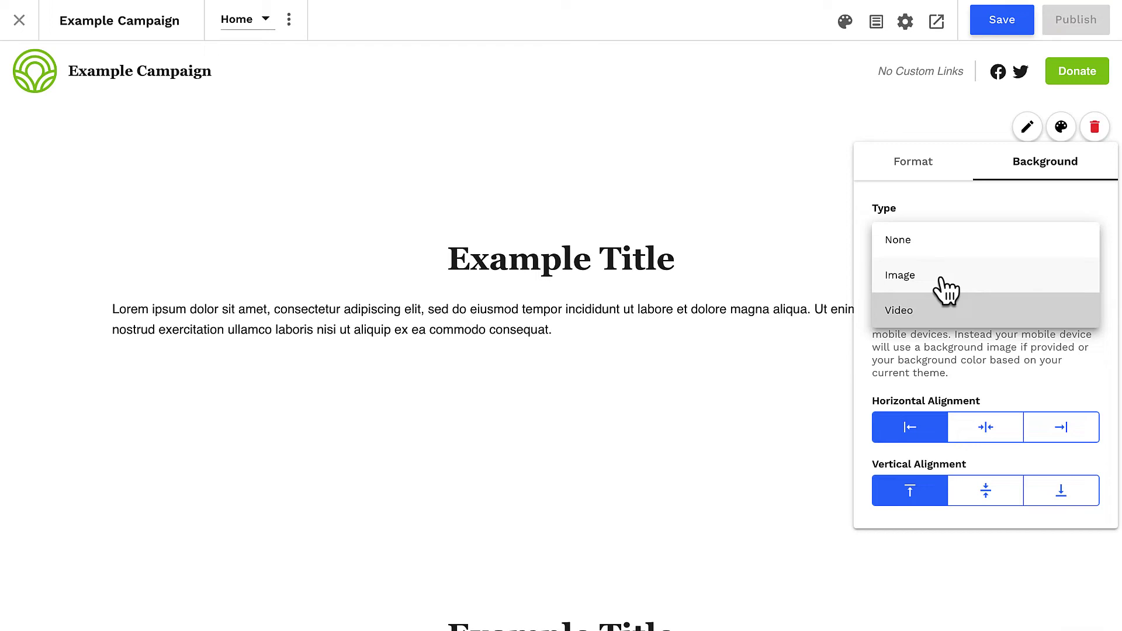
{"action": "left_click", "coordinate": [953, 315]}
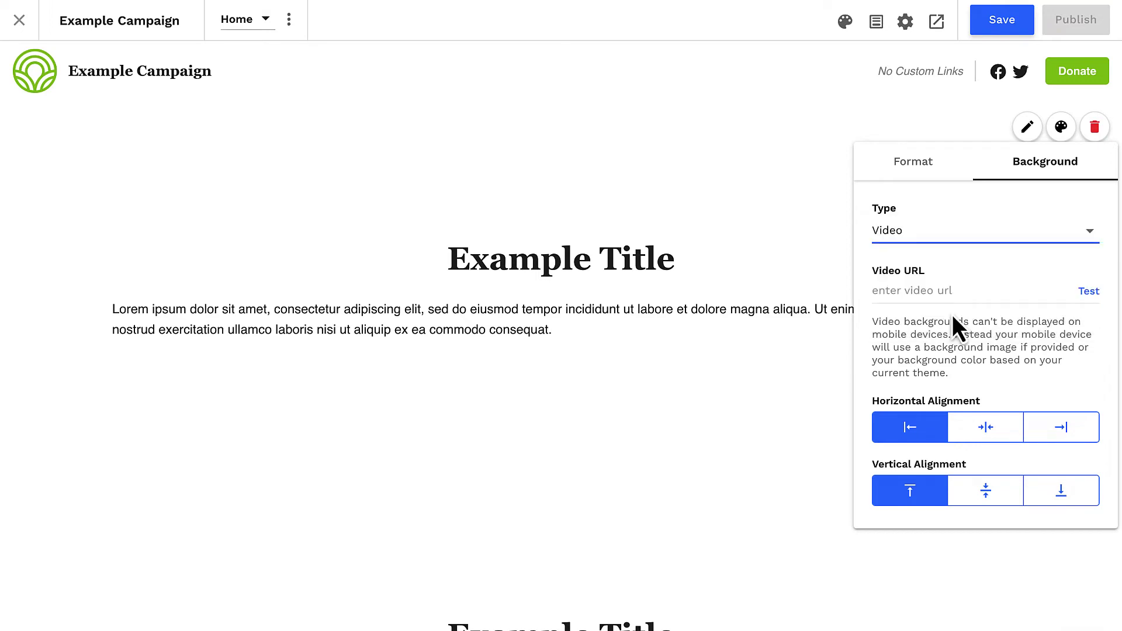
{"action": "left_click", "coordinate": [925, 169]}
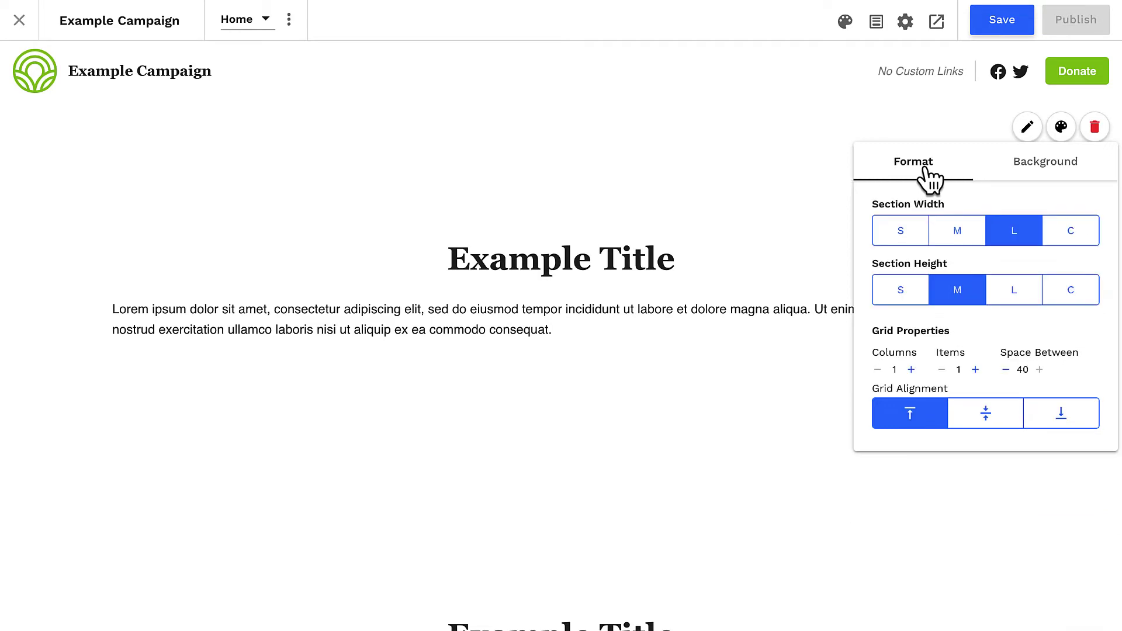
{"action": "left_click", "coordinate": [905, 233]}
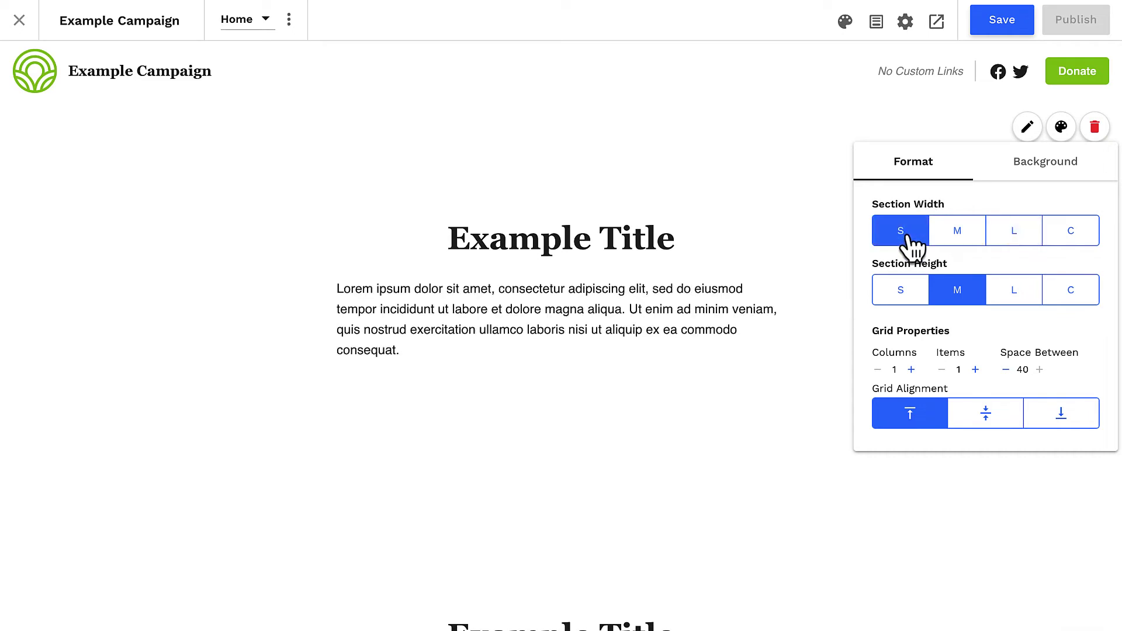
{"action": "left_click", "coordinate": [957, 237]}
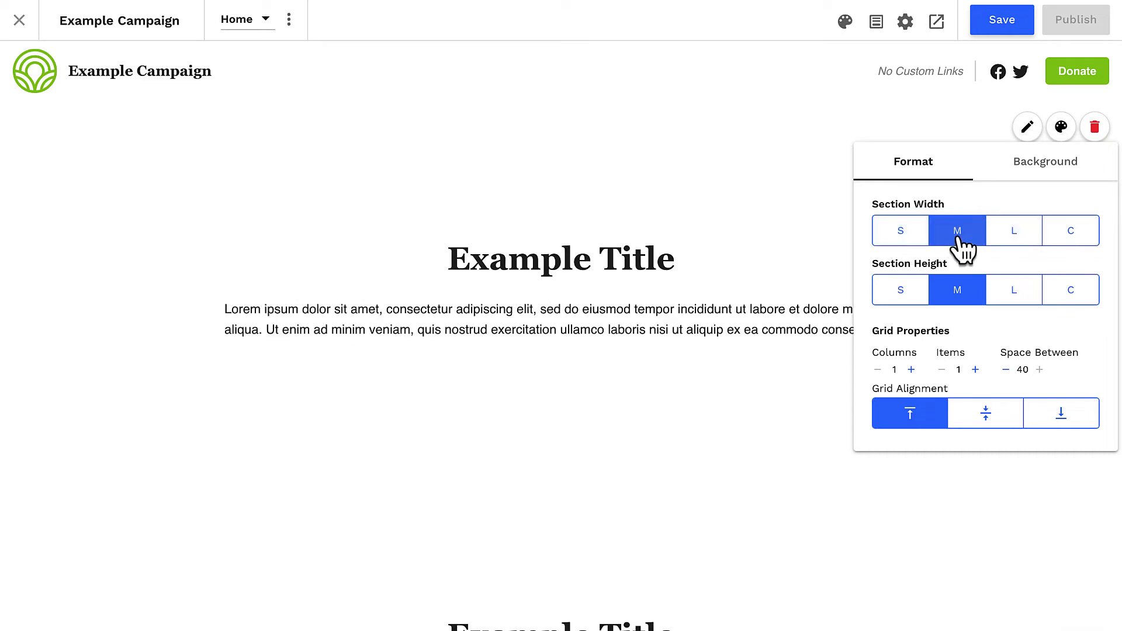
{"action": "left_click", "coordinate": [1013, 236]}
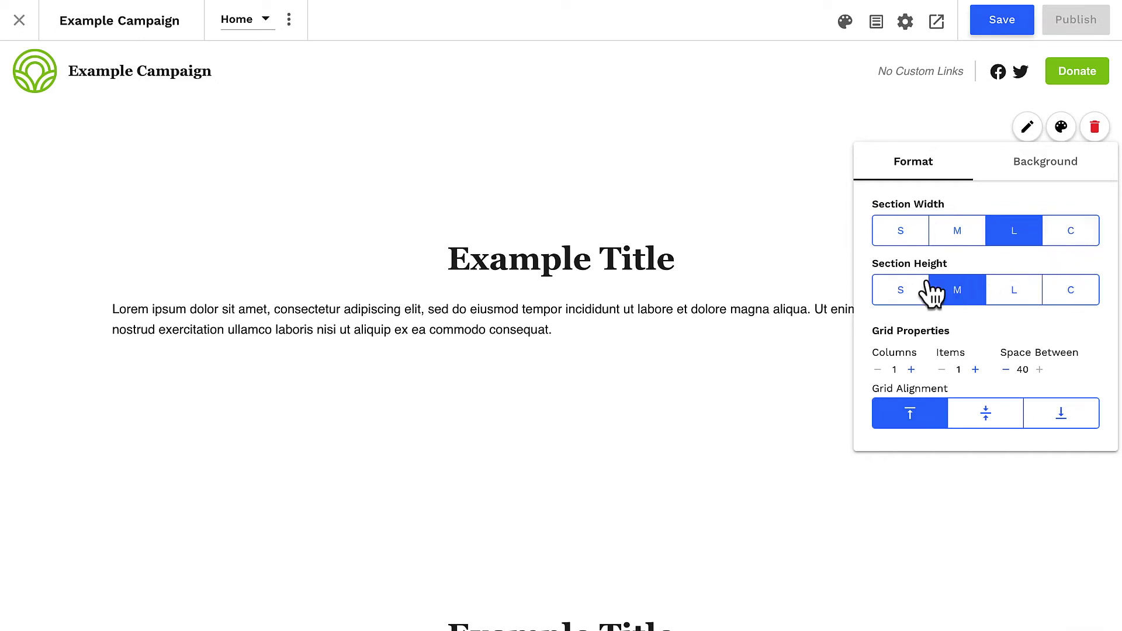
{"action": "left_click", "coordinate": [908, 296]}
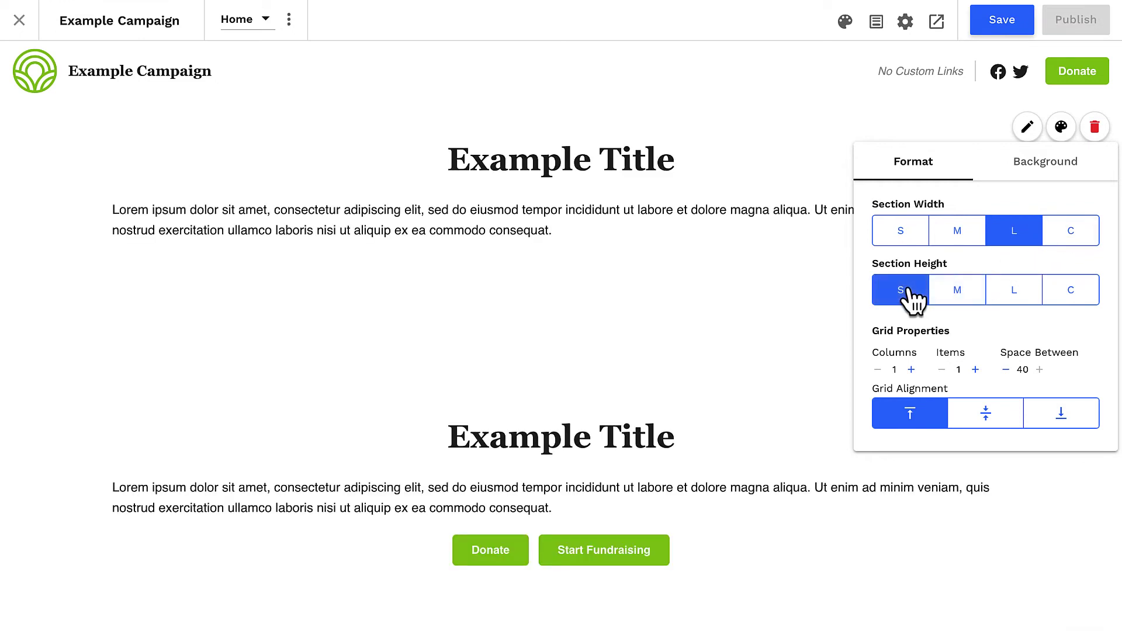
{"action": "left_click", "coordinate": [952, 299]}
{"action": "left_click", "coordinate": [1020, 304]}
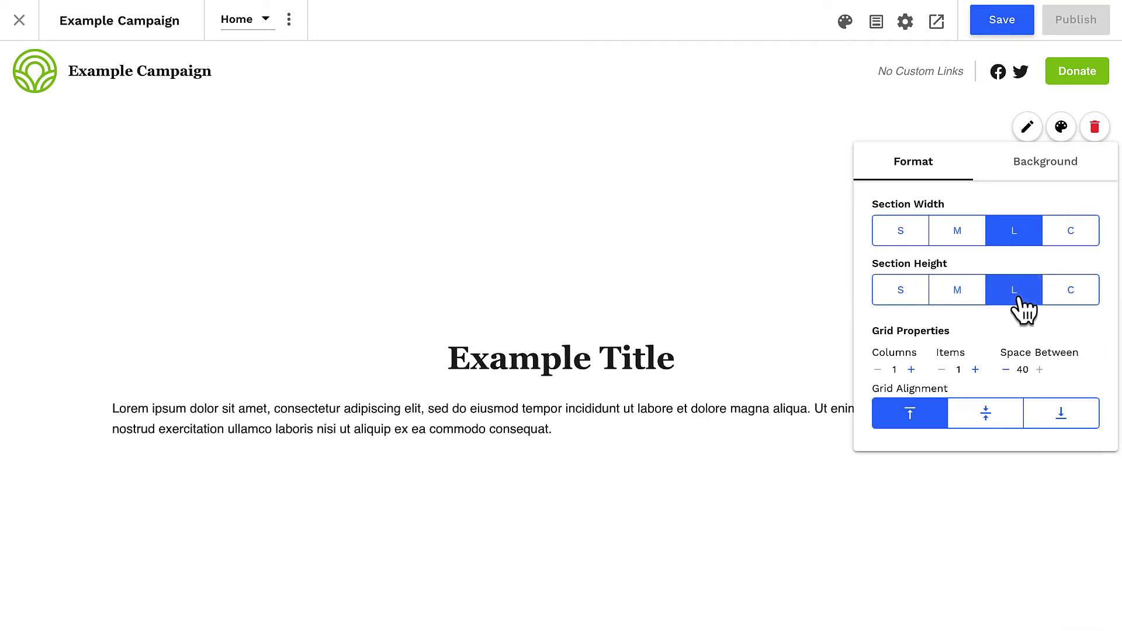
{"action": "left_click", "coordinate": [959, 298]}
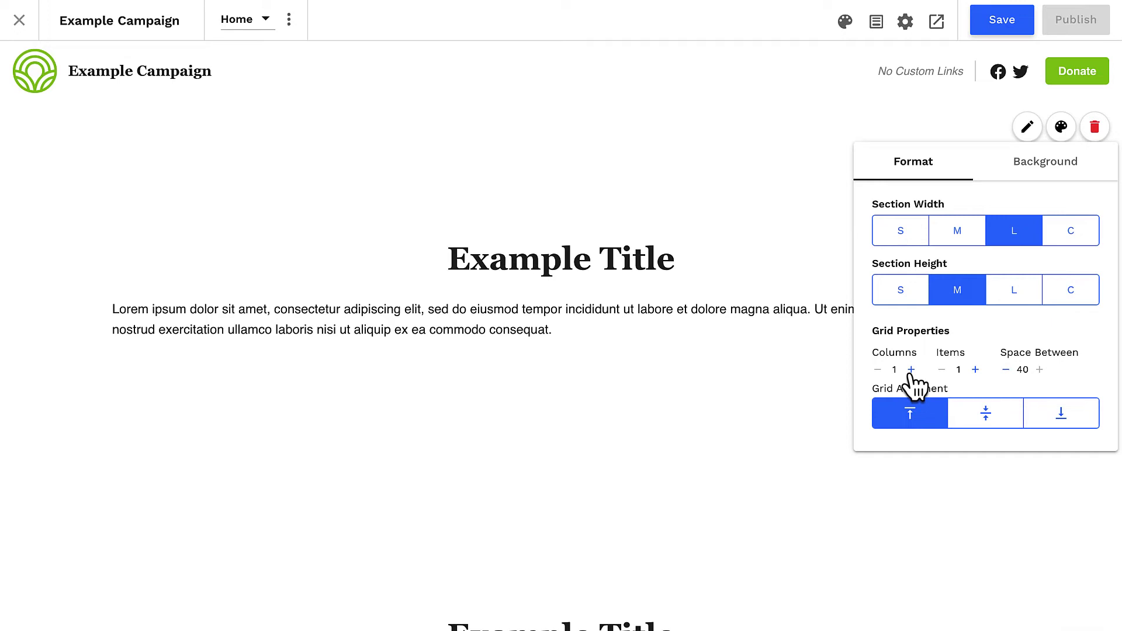
- Set the section to 3 columns with 3 Example Title text items
{"action": "mouse_move", "coordinate": [531, 295]}
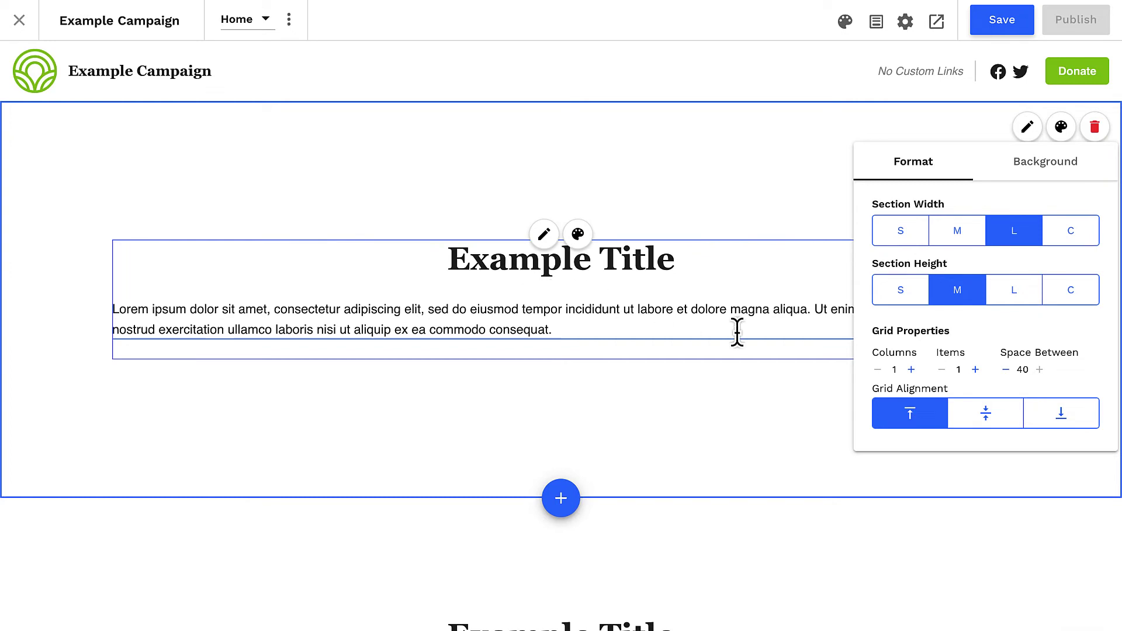
{"action": "left_click", "coordinate": [911, 369]}
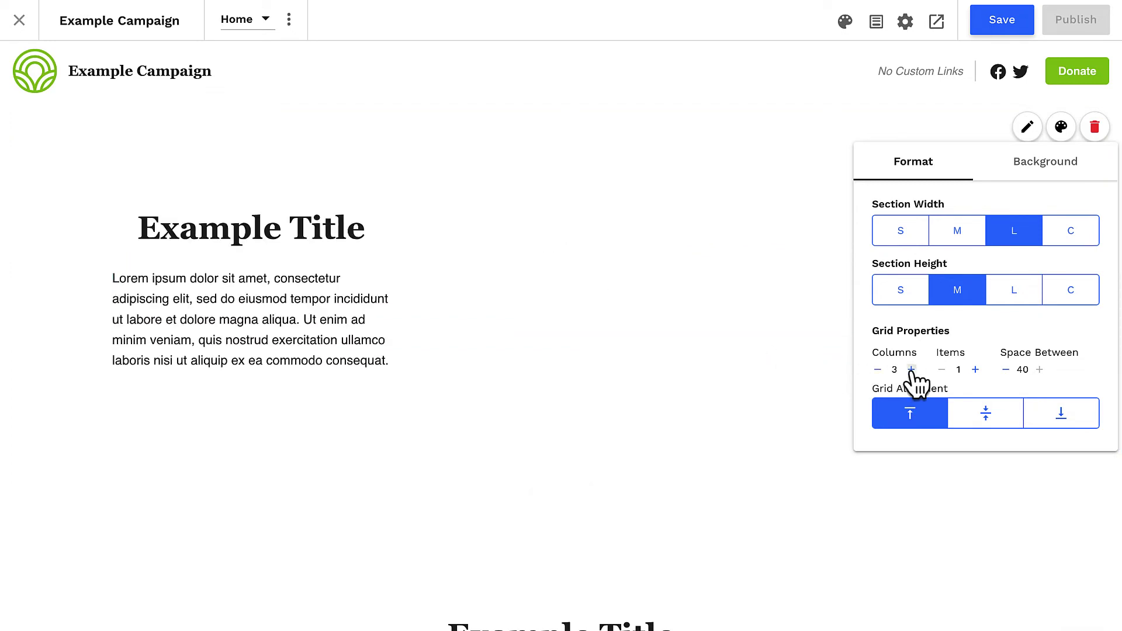
{"action": "left_click", "coordinate": [975, 369]}
{"action": "left_click", "coordinate": [975, 369]}
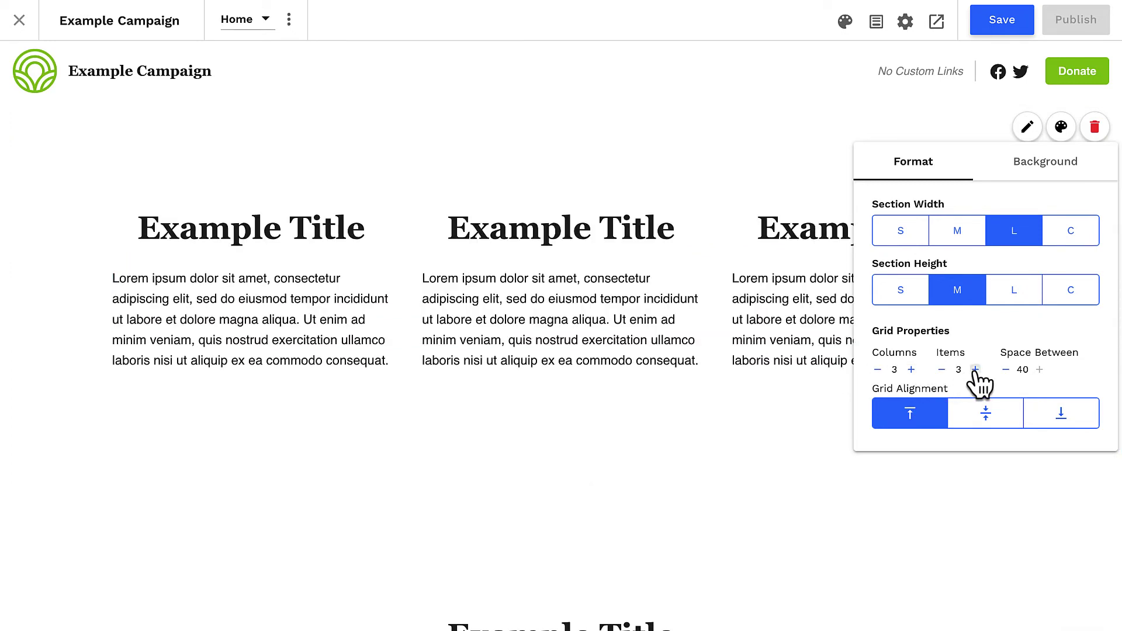
{"action": "left_click", "coordinate": [616, 434]}
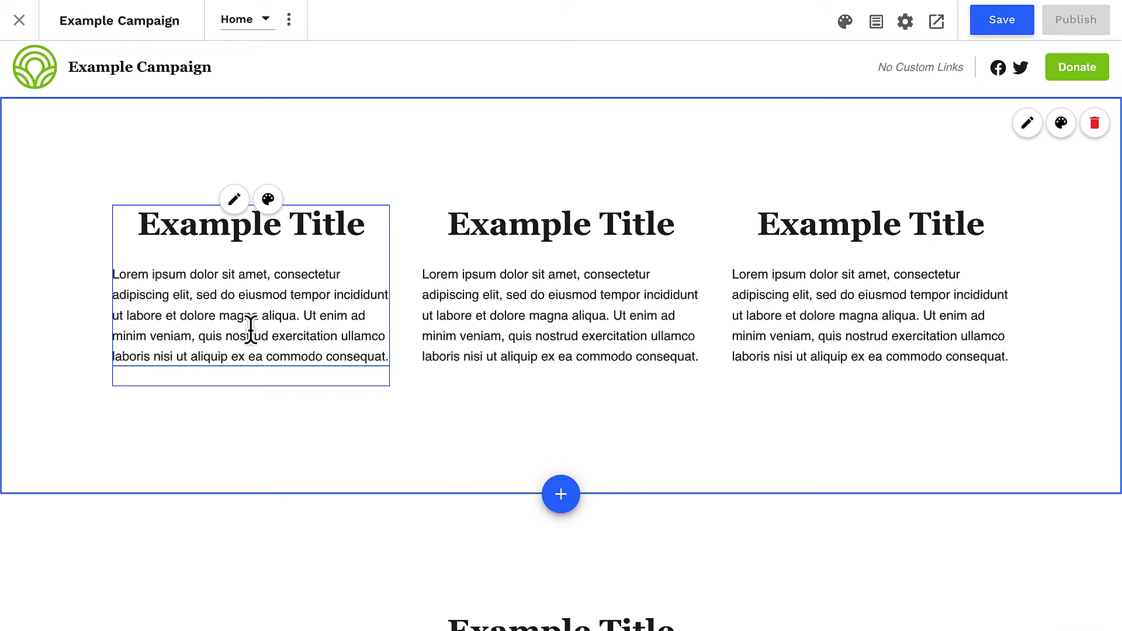
- Retype the first heading as $5, add Heading 2 'Plants one tree', and paste the description
{"action": "triple_click", "coordinate": [251, 237]}
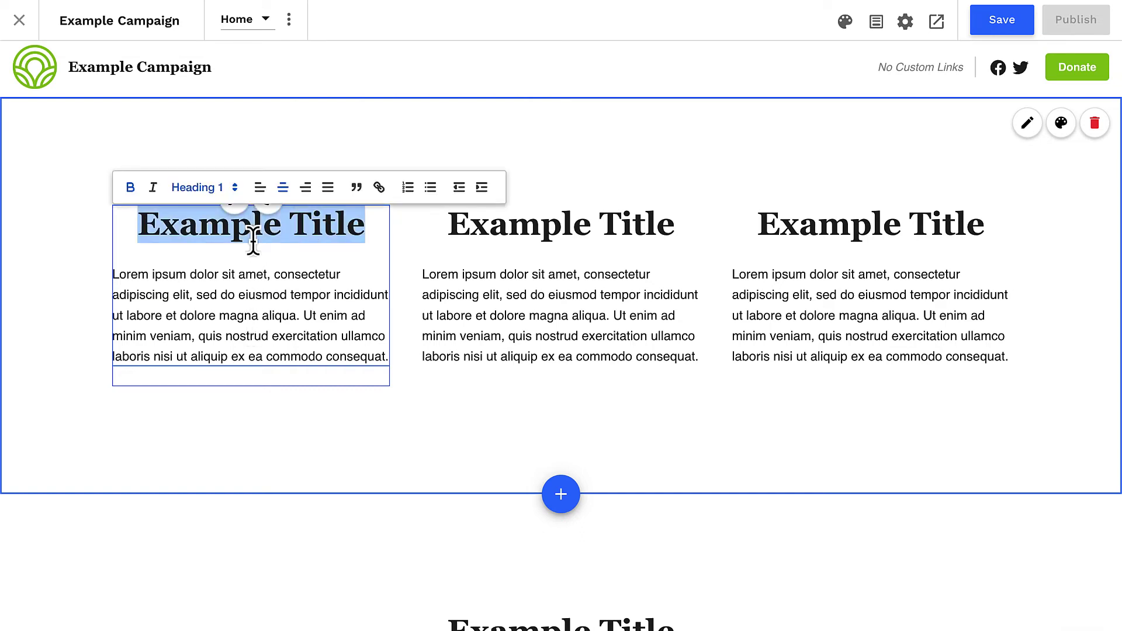
{"action": "type", "text": "$5"}
{"action": "key", "text": "Return"}
{"action": "type", "text": "Plants one tree"}
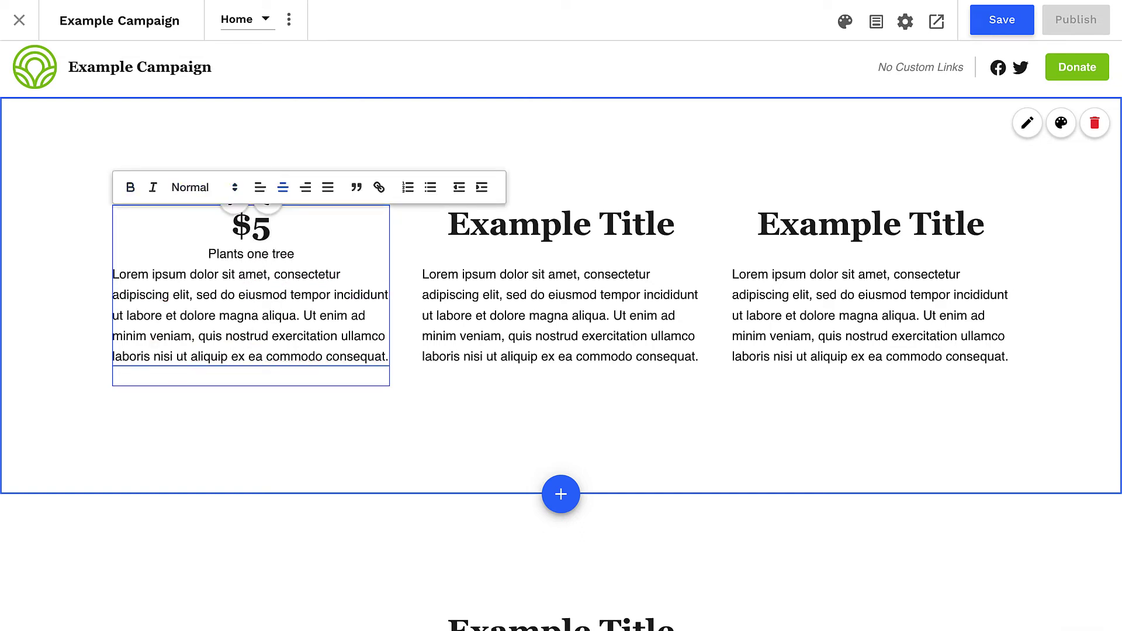
{"action": "triple_click", "coordinate": [251, 253]}
{"action": "left_click", "coordinate": [202, 187]}
{"action": "left_click", "coordinate": [202, 251]}
{"action": "left_click", "coordinate": [260, 188]}
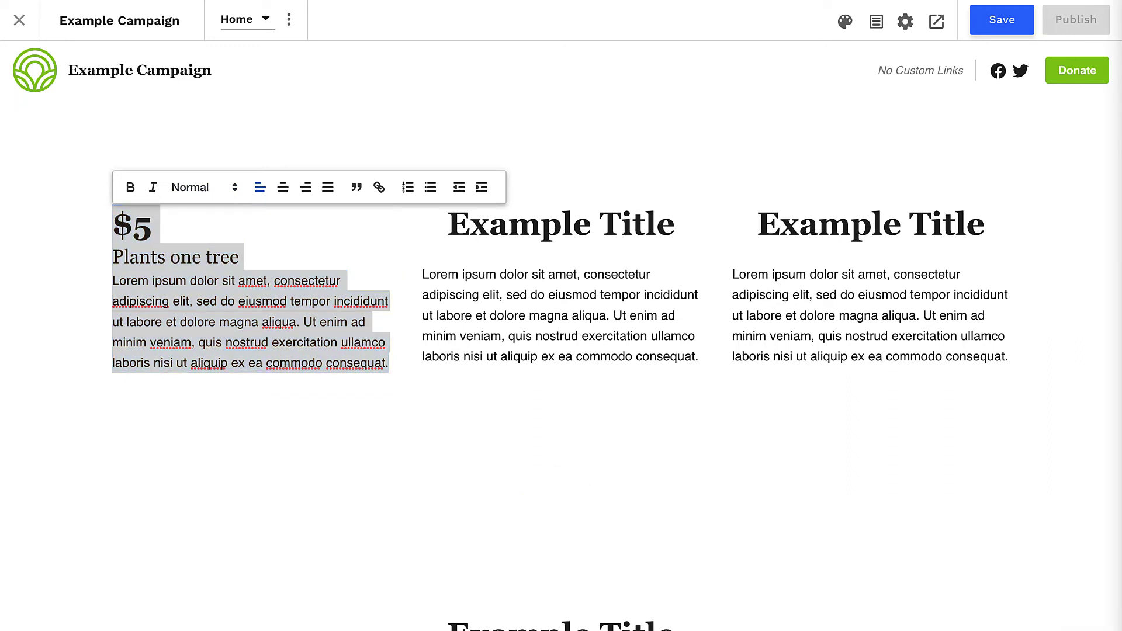
{"action": "type", "text": "When you donate $5, you enable our team to plant another tree through our Plant program."}
{"action": "left_click", "coordinate": [250, 275]}
{"action": "key", "text": "Return"}
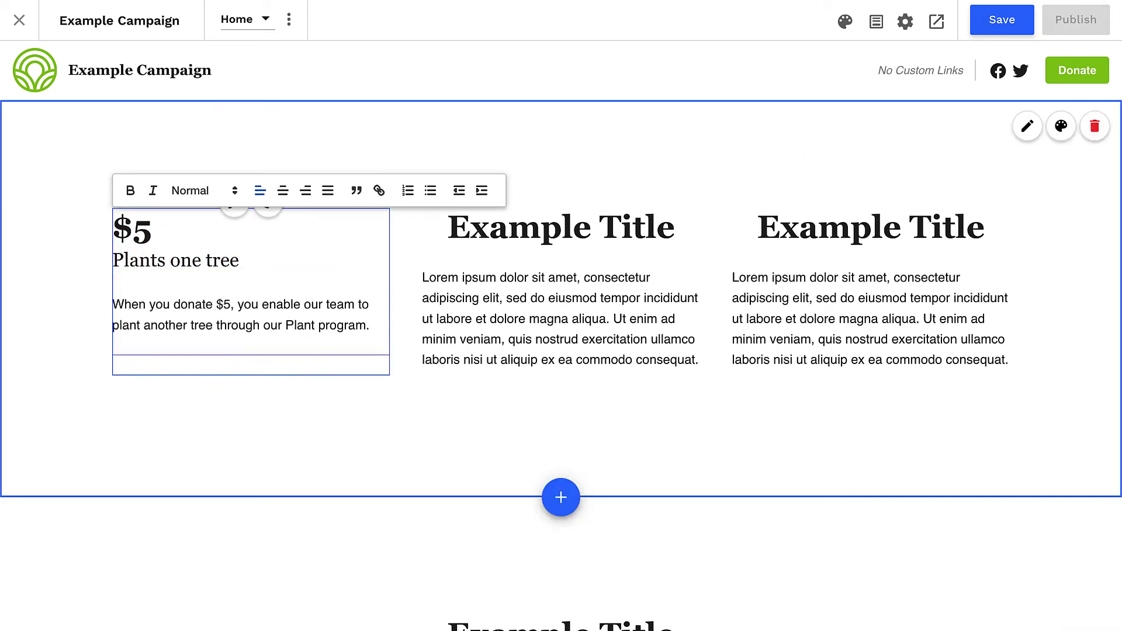
{"action": "left_click", "coordinate": [92, 282]}
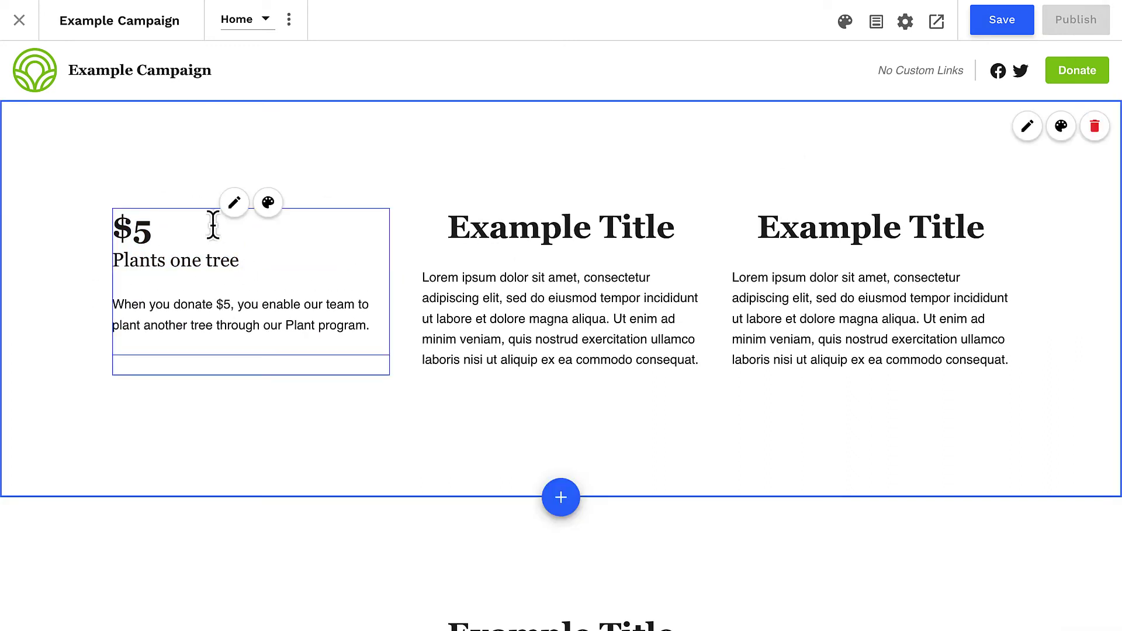
- Show the first column's Donate button and left-align it
{"action": "left_click", "coordinate": [234, 202]}
{"action": "left_click", "coordinate": [337, 291]}
{"action": "left_click", "coordinate": [158, 376]}
{"action": "left_click", "coordinate": [45, 368]}
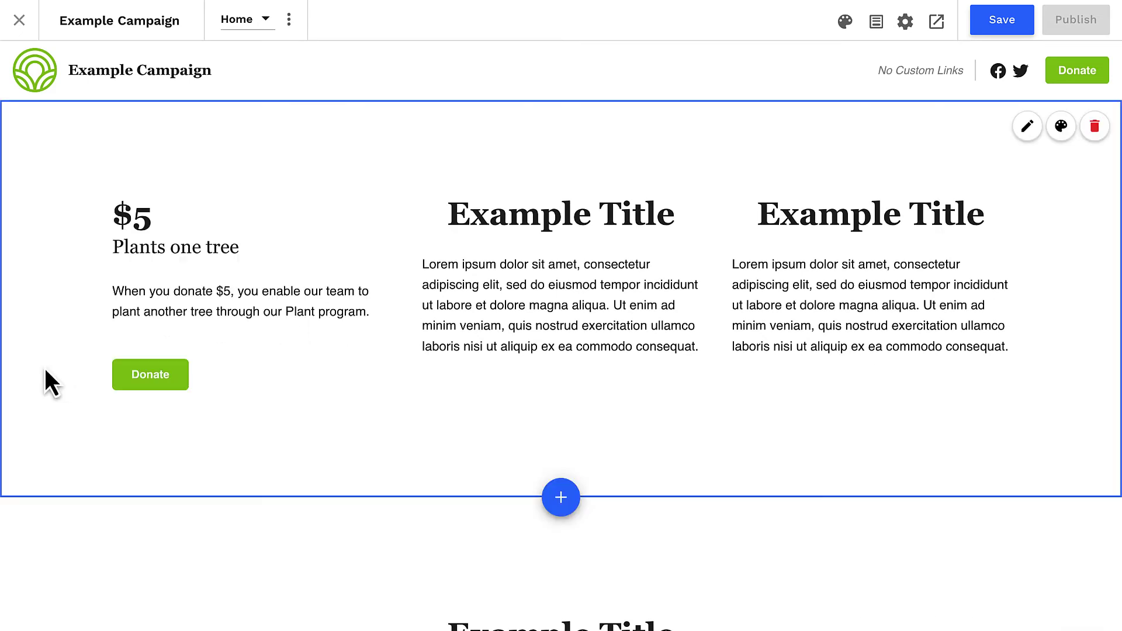
- Set the Donate button's default amount to 5 and its label to 'Donate $5'
{"action": "left_click", "coordinate": [150, 376]}
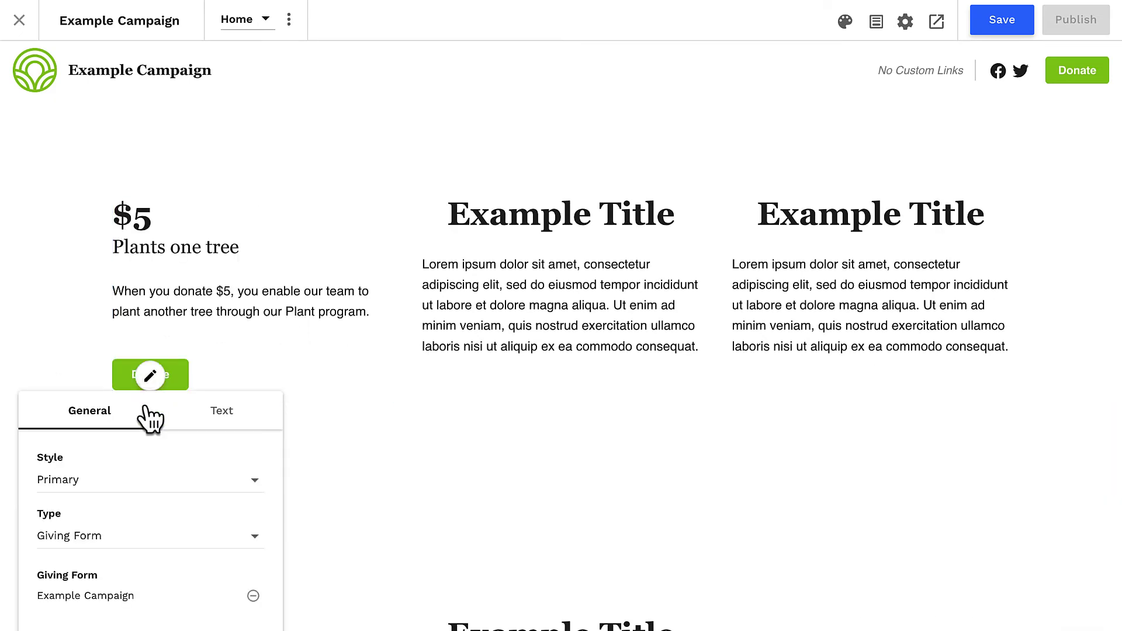
{"action": "scroll", "coordinate": [163, 476], "scroll_direction": "down", "scroll_amount": 5}
{"action": "left_click", "coordinate": [124, 367]}
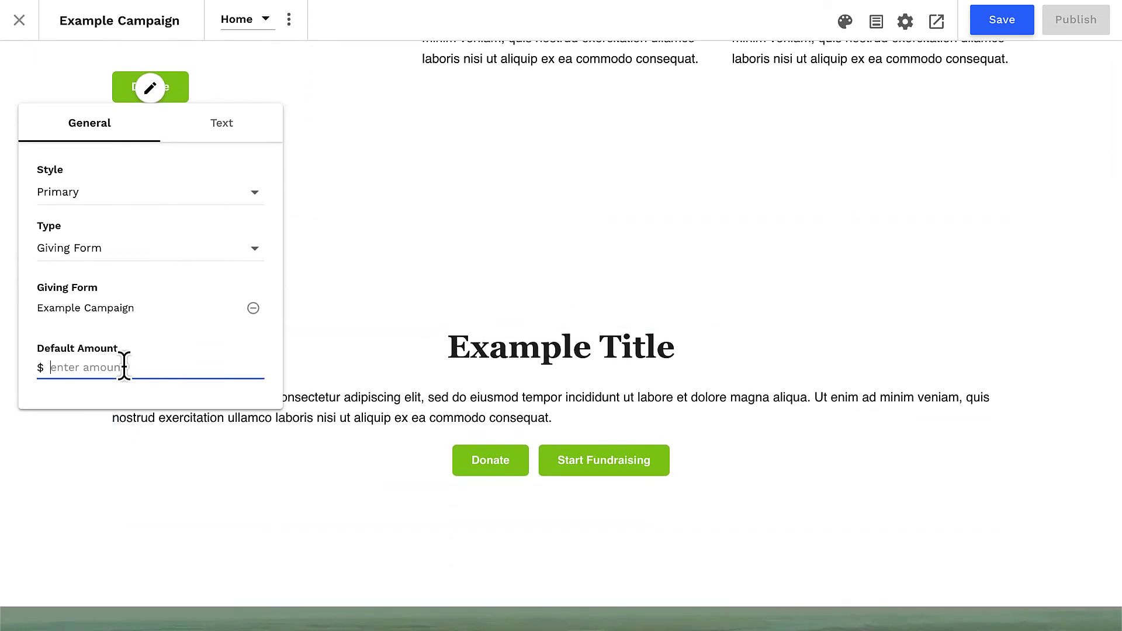
{"action": "type", "text": "5"}
{"action": "left_click", "coordinate": [221, 124]}
{"action": "left_click", "coordinate": [177, 206]}
{"action": "type", "text": "$5"}
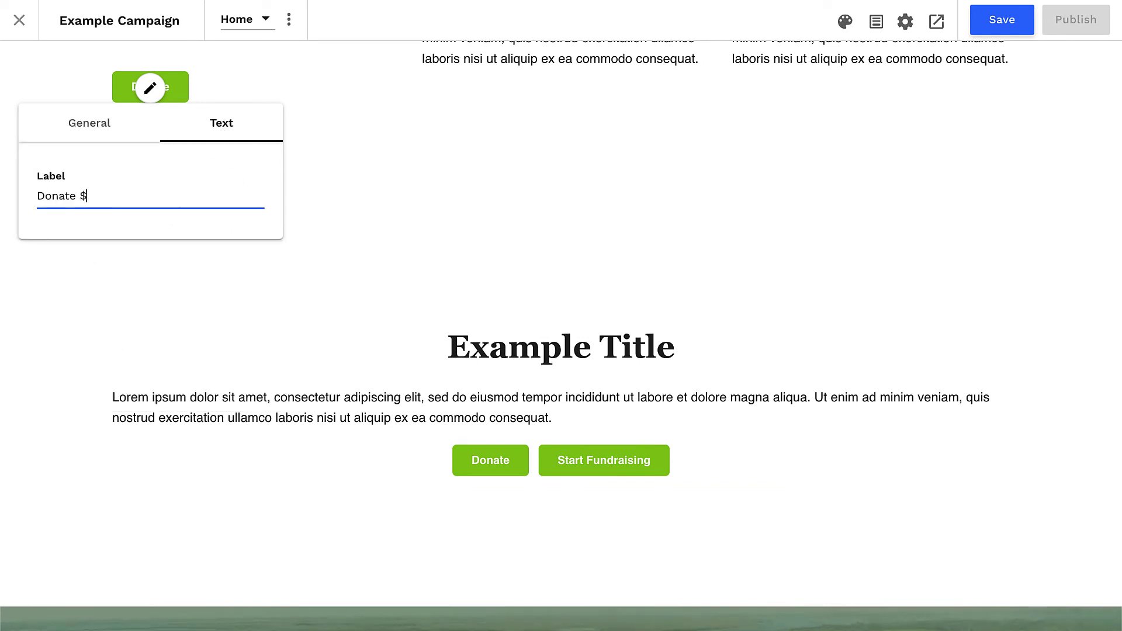
{"action": "left_click", "coordinate": [166, 277]}
{"action": "scroll", "coordinate": [166, 277], "scroll_direction": "up", "scroll_amount": 5}
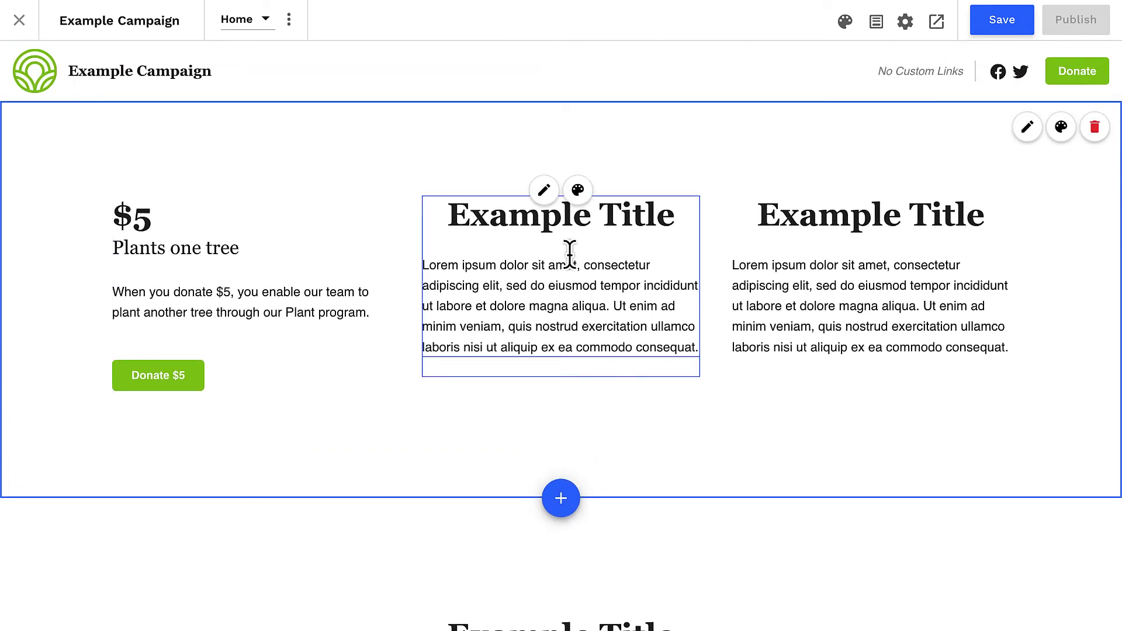
- Reduce the section to the single $5 column, then back to three copies of it
{"action": "left_click", "coordinate": [1027, 129]}
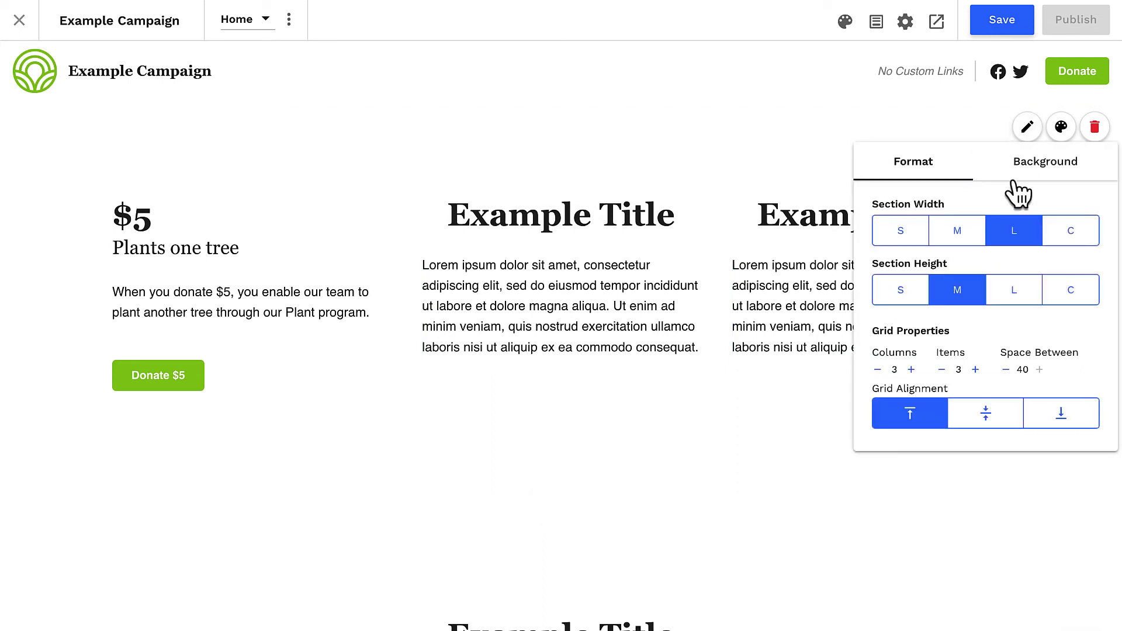
{"action": "left_click", "coordinate": [941, 370]}
{"action": "left_click", "coordinate": [941, 369]}
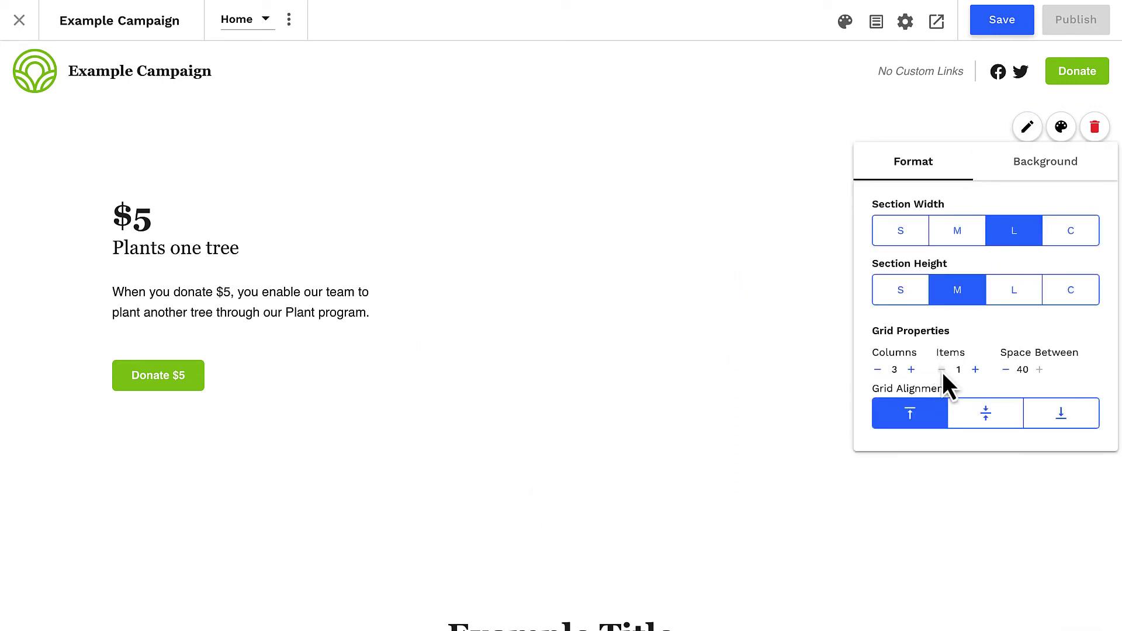
{"action": "left_click", "coordinate": [975, 370]}
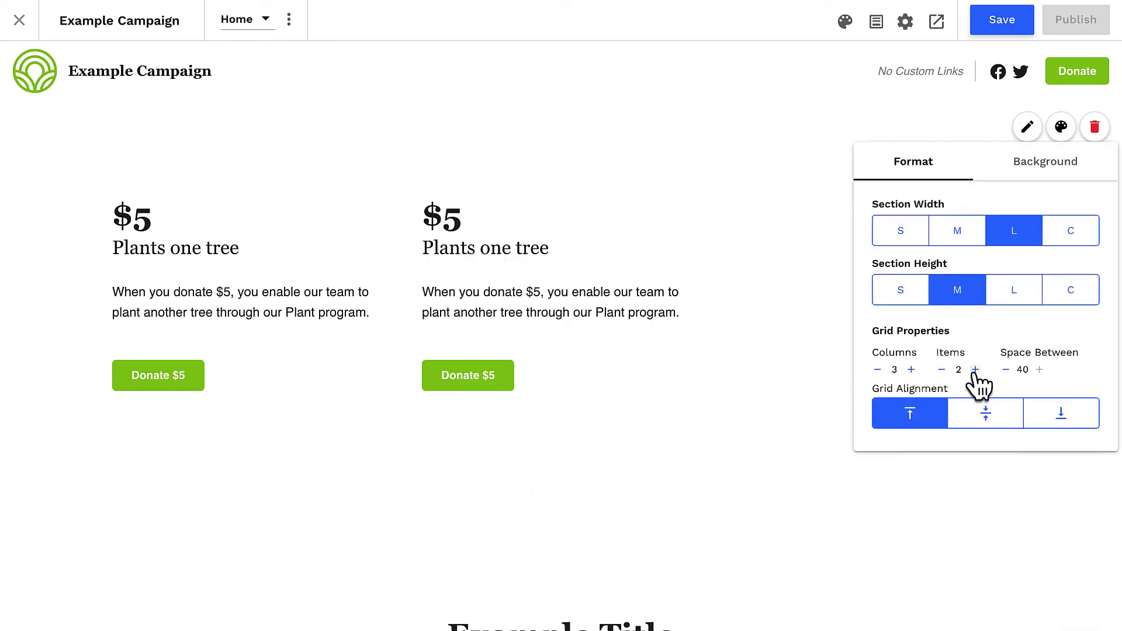
{"action": "left_click", "coordinate": [975, 369]}
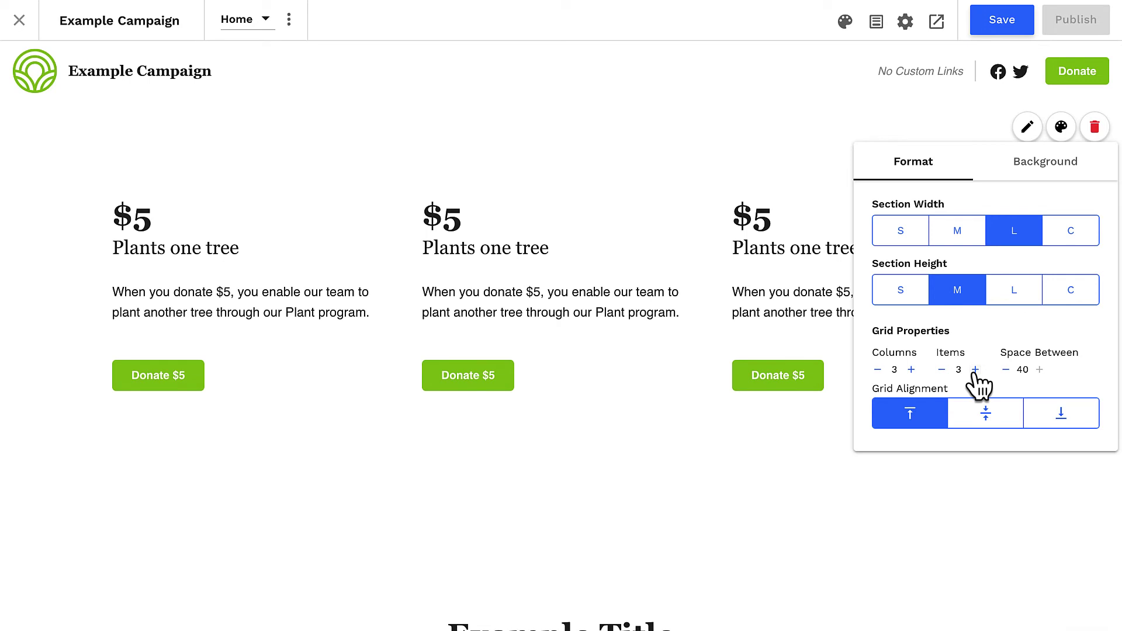
{"action": "left_click", "coordinate": [575, 170]}
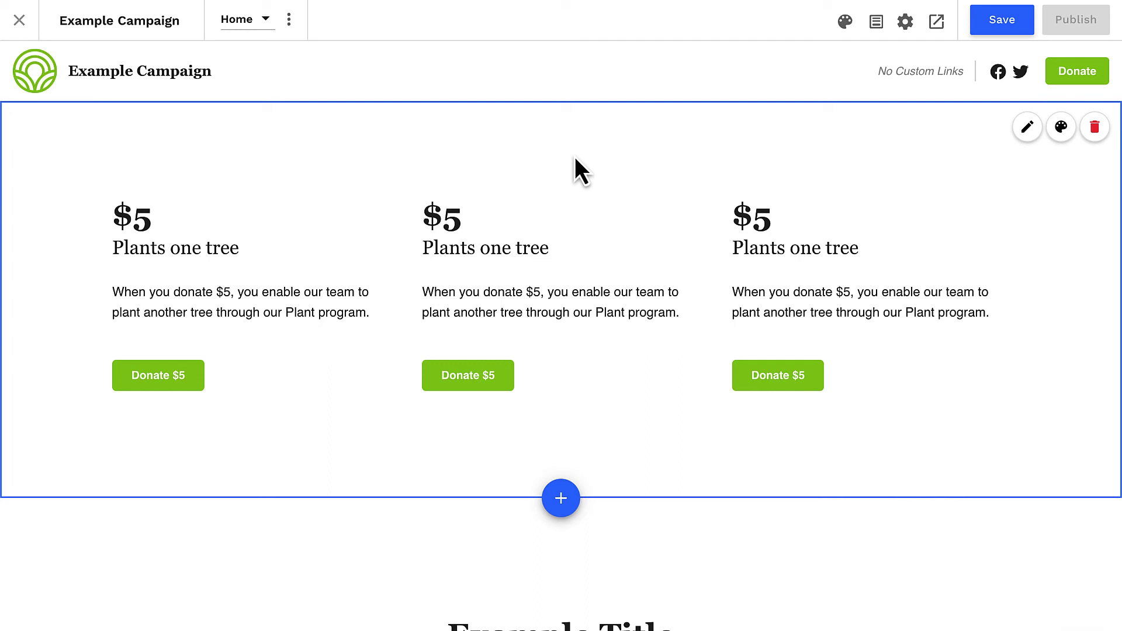
- Make the middle column '$100 / Sustains land' with the one-acre donation description
{"action": "double_click", "coordinate": [452, 218]}
{"action": "type", "text": "100"}
{"action": "key", "text": "Down"}
{"action": "key", "text": "End"}
{"action": "key", "text": "BackSpace"}
{"action": "key", "text": "BackSpace"}
{"action": "key", "text": "BackSpace"}
{"action": "key", "text": "BackSpace"}
{"action": "key", "text": "BackSpace"}
{"action": "key", "text": "BackSpace"}
{"action": "key", "text": "BackSpace"}
{"action": "key", "text": "BackSpace"}
{"action": "key", "text": "BackSpace"}
{"action": "key", "text": "BackSpace"}
{"action": "key", "text": "BackSpace"}
{"action": "key", "text": "BackSpace"}
{"action": "key", "text": "BackSpace"}
{"action": "key", "text": "BackSpace"}
{"action": "key", "text": "BackSpace"}
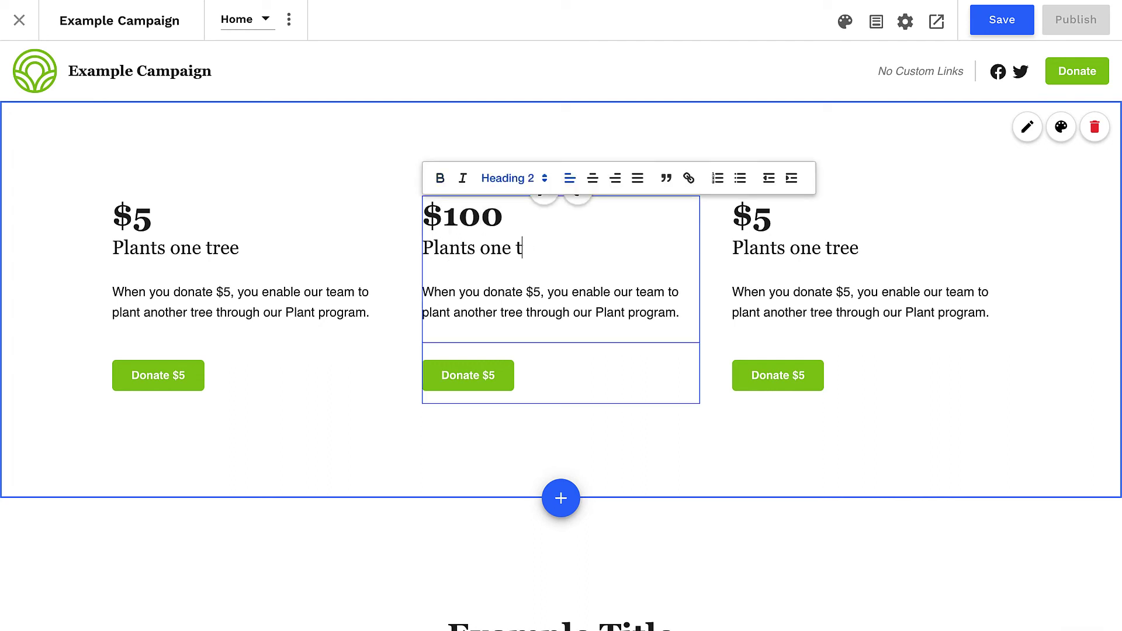
{"action": "type", "text": "Sustains land"}
{"action": "triple_click", "coordinate": [509, 306]}
{"action": "type", "text": "When you donate $100, you enable our team to sustain one acre of supported land."}
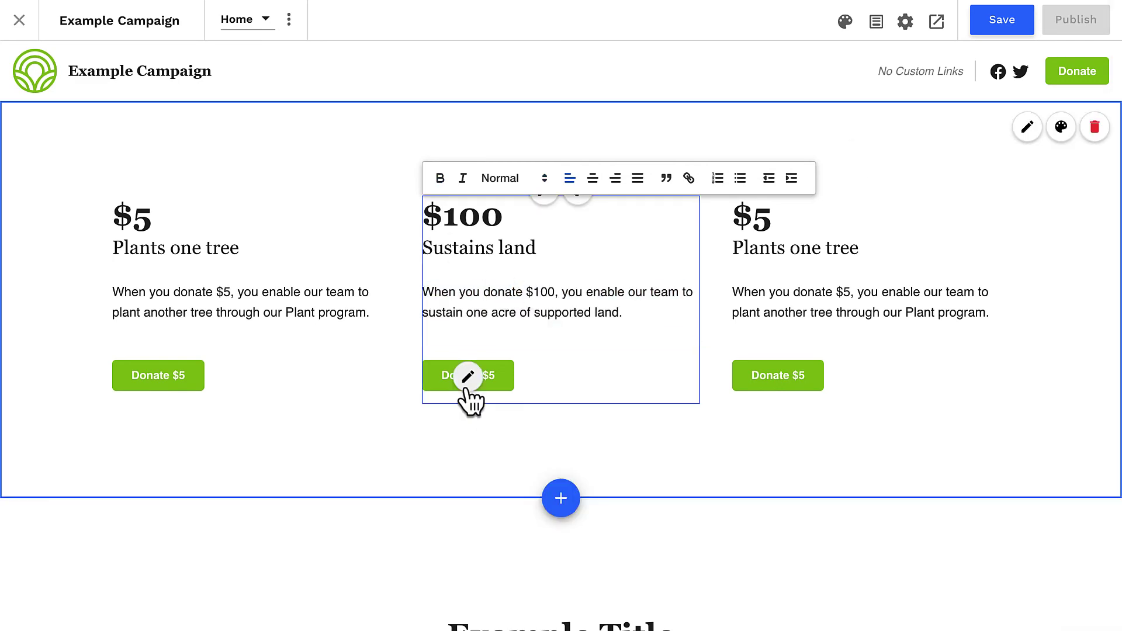
- Set the middle Donate button's amount to 100 and label 'Donate $100'
{"action": "left_click", "coordinate": [468, 375]}
{"action": "scroll", "coordinate": [461, 385], "scroll_direction": "down", "scroll_amount": 4}
{"action": "left_click", "coordinate": [446, 435]}
{"action": "left_click", "coordinate": [538, 185]}
{"action": "left_click", "coordinate": [409, 257]}
{"action": "key", "text": "BackSpace"}
{"action": "type", "text": "100"}
{"action": "scroll", "coordinate": [526, 234], "scroll_direction": "up", "scroll_amount": 4}
- Make the right column '$500 / Provides crew tools' with the crew-tools description
{"action": "left_click", "coordinate": [769, 224]}
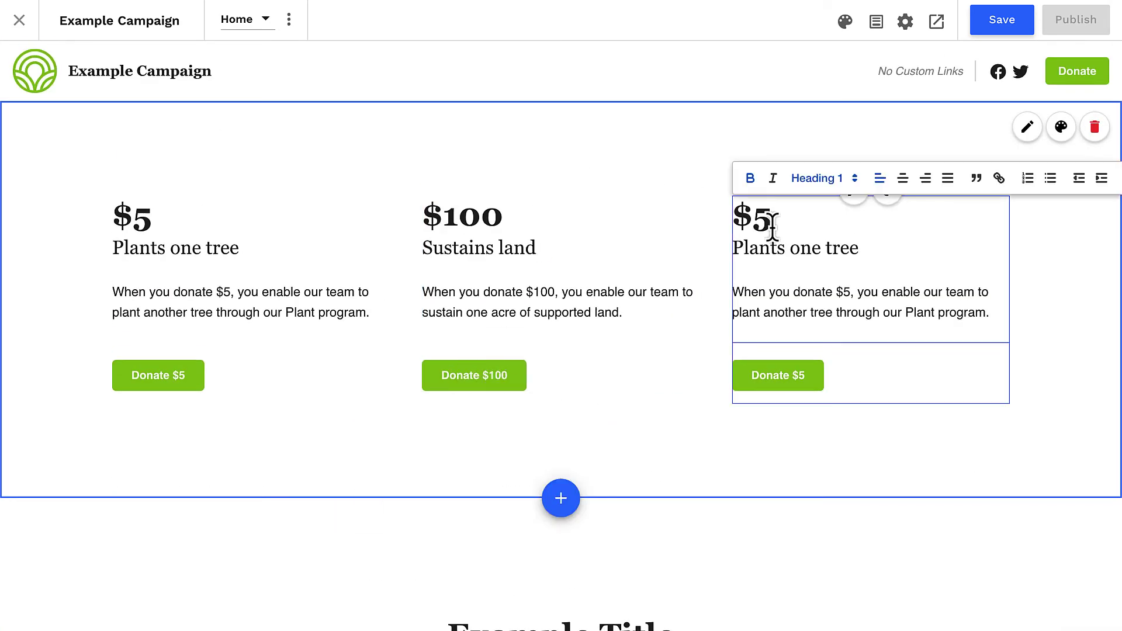
{"action": "type", "text": "00"}
{"action": "left_click", "coordinate": [875, 249]}
{"action": "key", "text": "BackSpace"}
{"action": "key", "text": "BackSpace"}
{"action": "key", "text": "BackSpace"}
{"action": "key", "text": "BackSpace"}
{"action": "key", "text": "BackSpace"}
{"action": "key", "text": "BackSpace"}
{"action": "key", "text": "BackSpace"}
{"action": "key", "text": "BackSpace"}
{"action": "key", "text": "BackSpace"}
{"action": "key", "text": "BackSpace"}
{"action": "key", "text": "BackSpace"}
{"action": "key", "text": "BackSpace"}
{"action": "key", "text": "BackSpace"}
{"action": "key", "text": "BackSpace"}
{"action": "key", "text": "BackSpace"}
{"action": "type", "text": "Provides crew tools"}
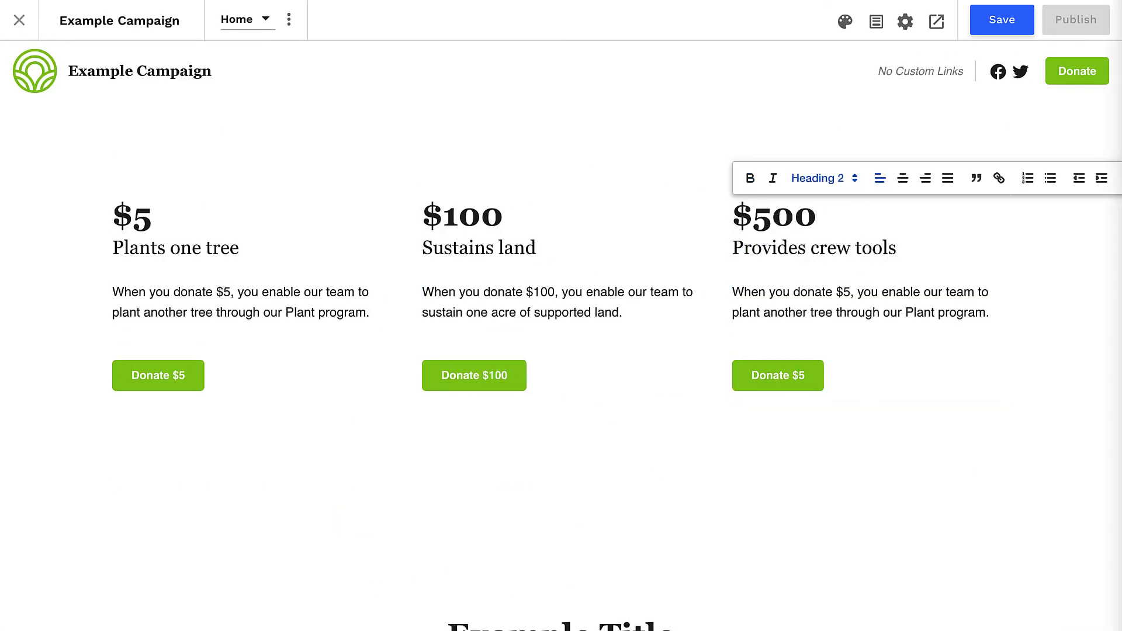
{"action": "triple_click", "coordinate": [799, 301]}
{"action": "type", "text": "When you donate $500, you can provide tools needed by our land revitalization crews."}
- Set the right Donate button's amount to 500 and label 'Donate $500'
{"action": "left_click", "coordinate": [778, 376]}
{"action": "scroll", "coordinate": [777, 526], "scroll_direction": "down", "scroll_amount": 3}
{"action": "left_click", "coordinate": [777, 510]}
{"action": "type", "text": "00"}
{"action": "left_click", "coordinate": [847, 266]}
{"action": "left_click", "coordinate": [808, 338]}
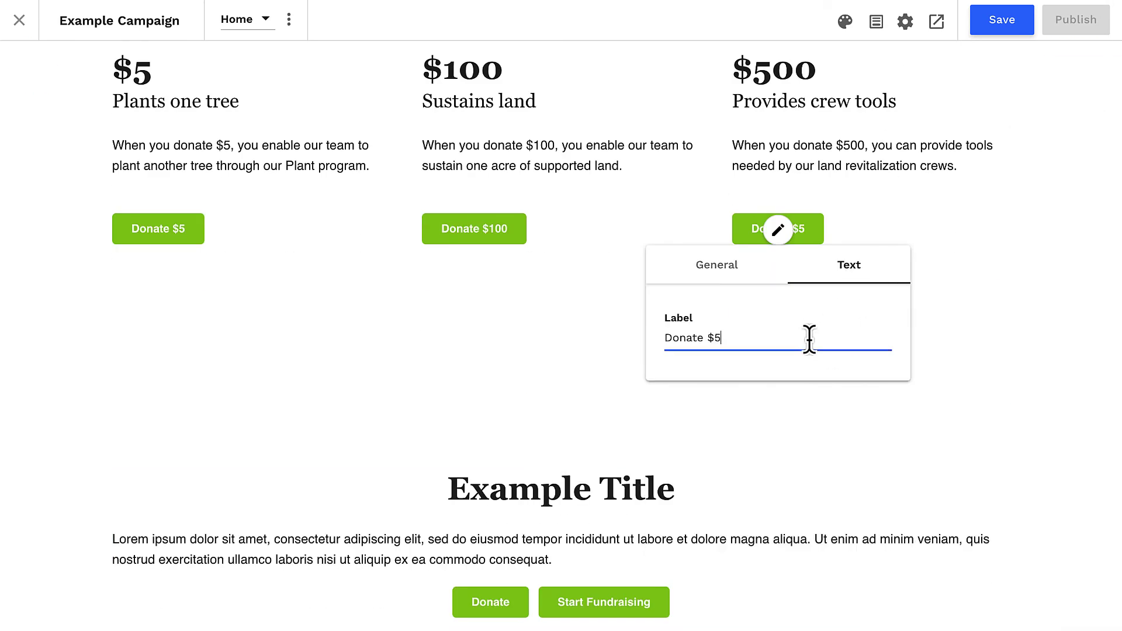
{"action": "type", "text": "00"}
{"action": "left_click", "coordinate": [1016, 344]}
{"action": "scroll", "coordinate": [1011, 334], "scroll_direction": "up", "scroll_amount": 3}
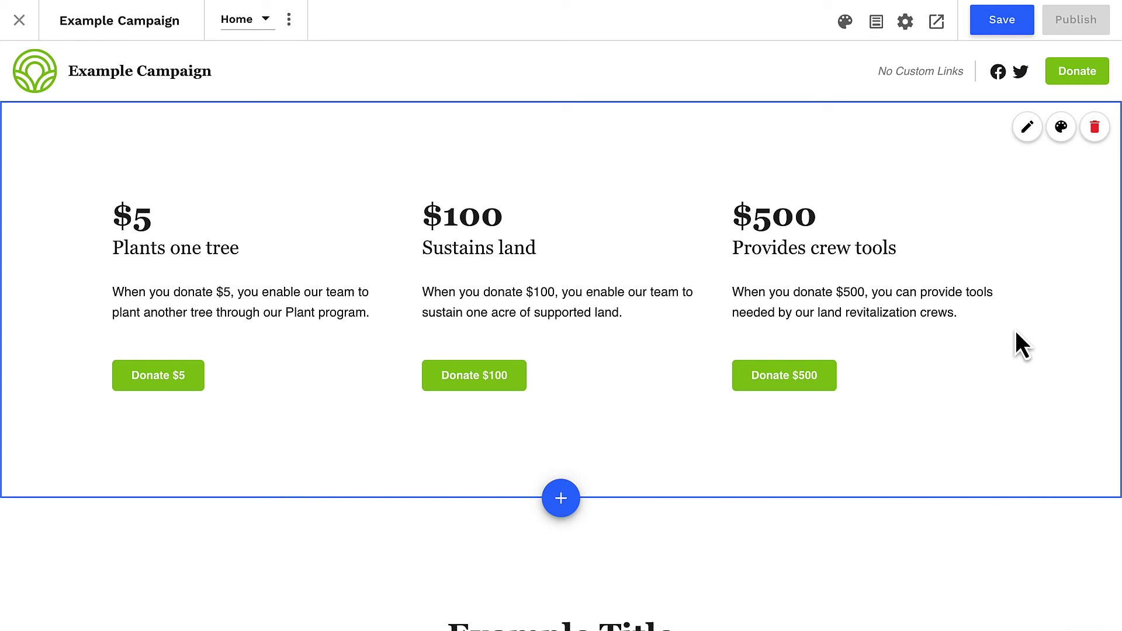
- Turn on Raised Surface for the $5, $100 and $500 donation columns
{"action": "mouse_move", "coordinate": [293, 226]}
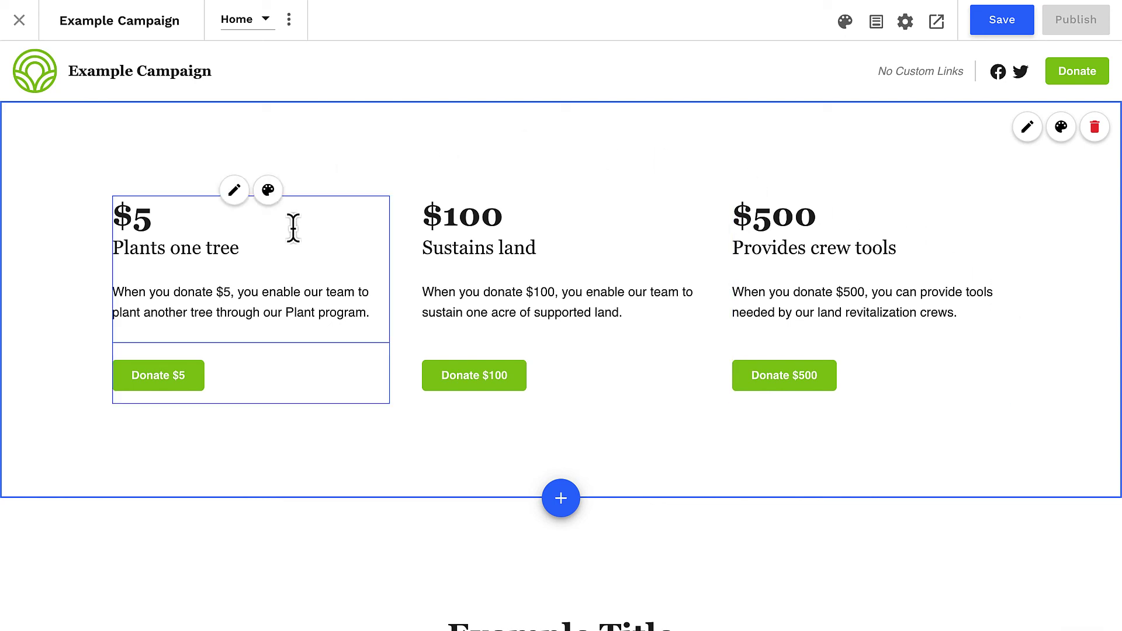
{"action": "left_click", "coordinate": [268, 190]}
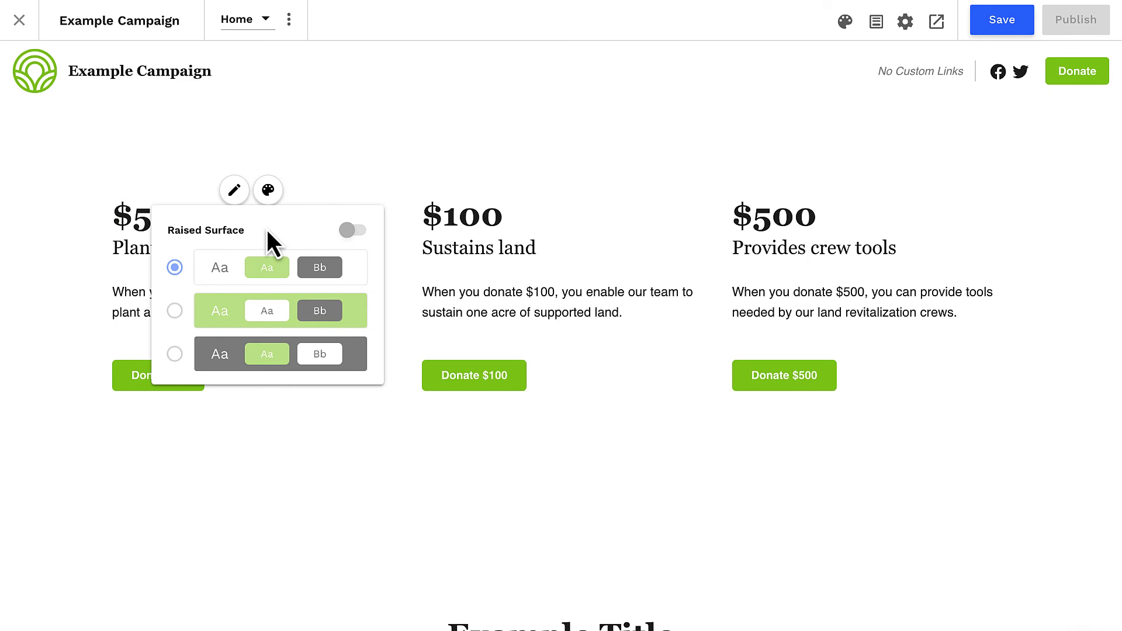
{"action": "left_click", "coordinate": [355, 232]}
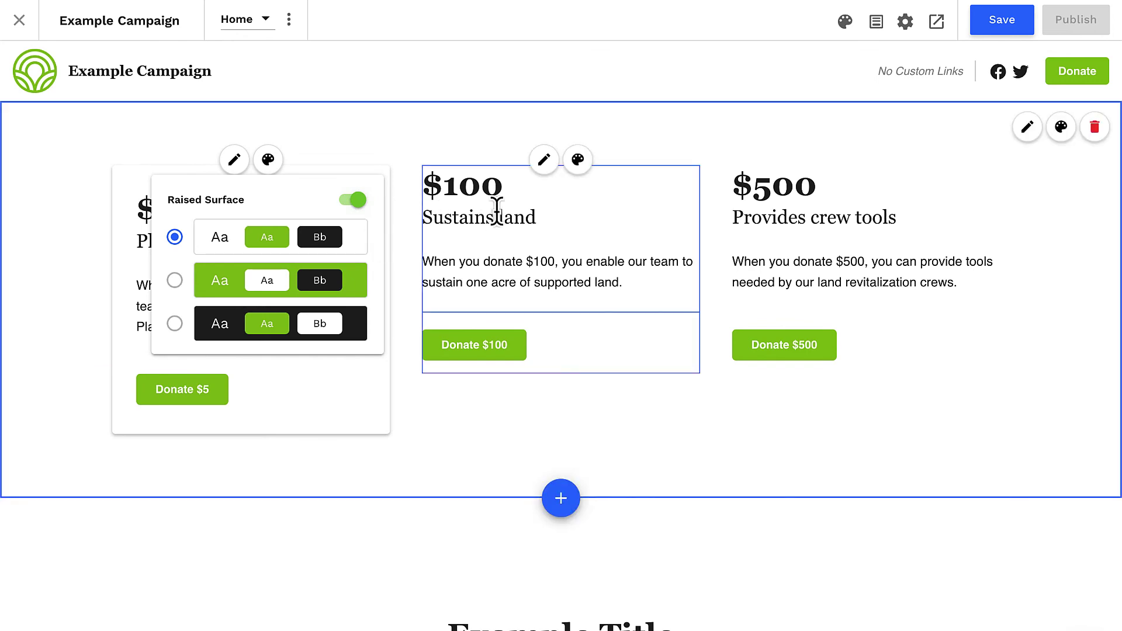
{"action": "left_click", "coordinate": [579, 163]}
{"action": "left_click", "coordinate": [665, 201]}
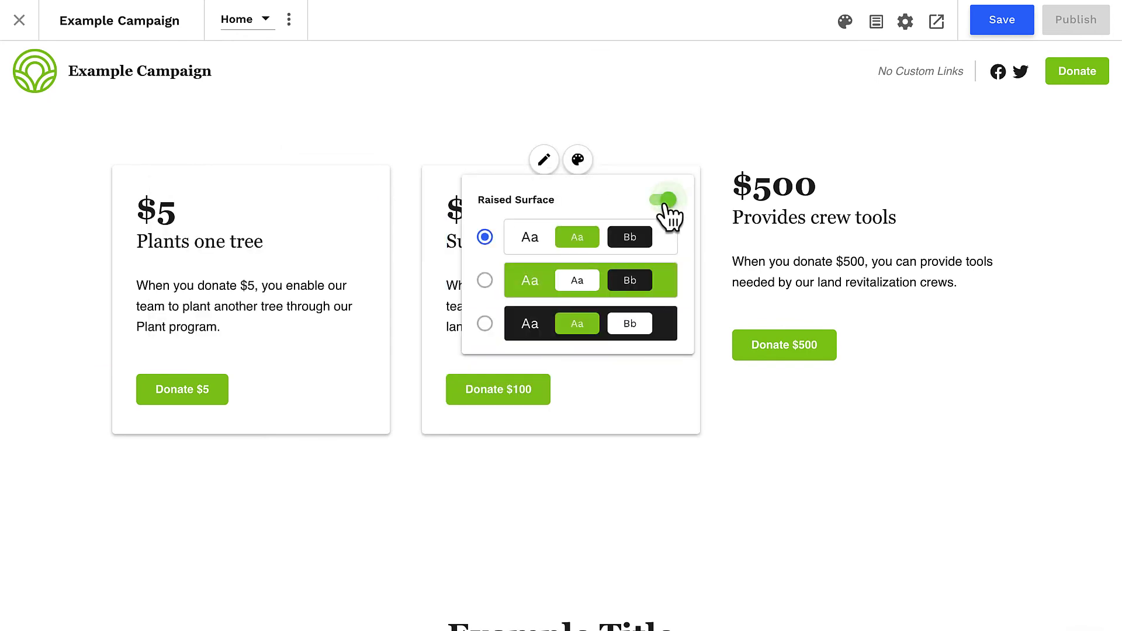
{"action": "left_click", "coordinate": [888, 160]}
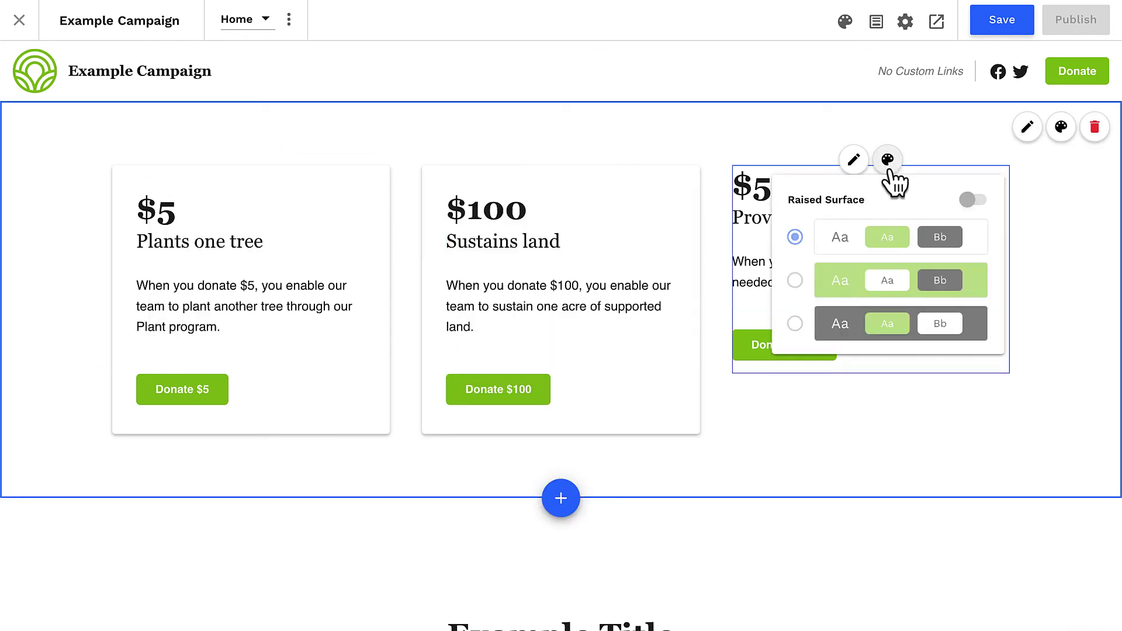
{"action": "left_click", "coordinate": [969, 201]}
{"action": "left_click", "coordinate": [1058, 223]}
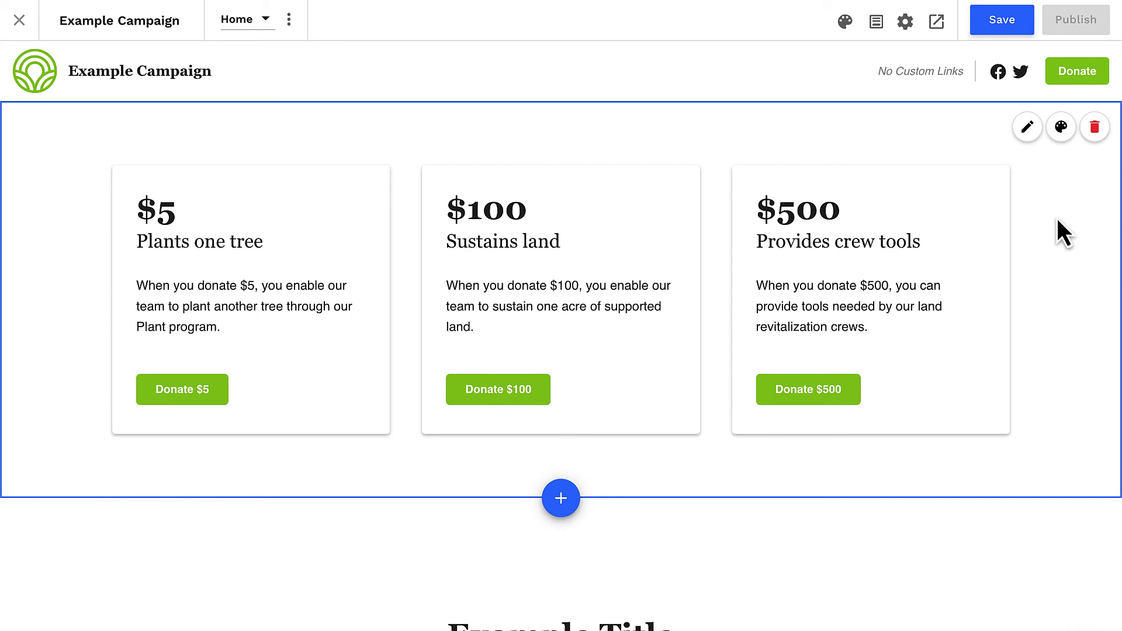
- Apply the second, green colour style to the $500 'Provides crew tools' card
{"action": "mouse_move", "coordinate": [970, 215]}
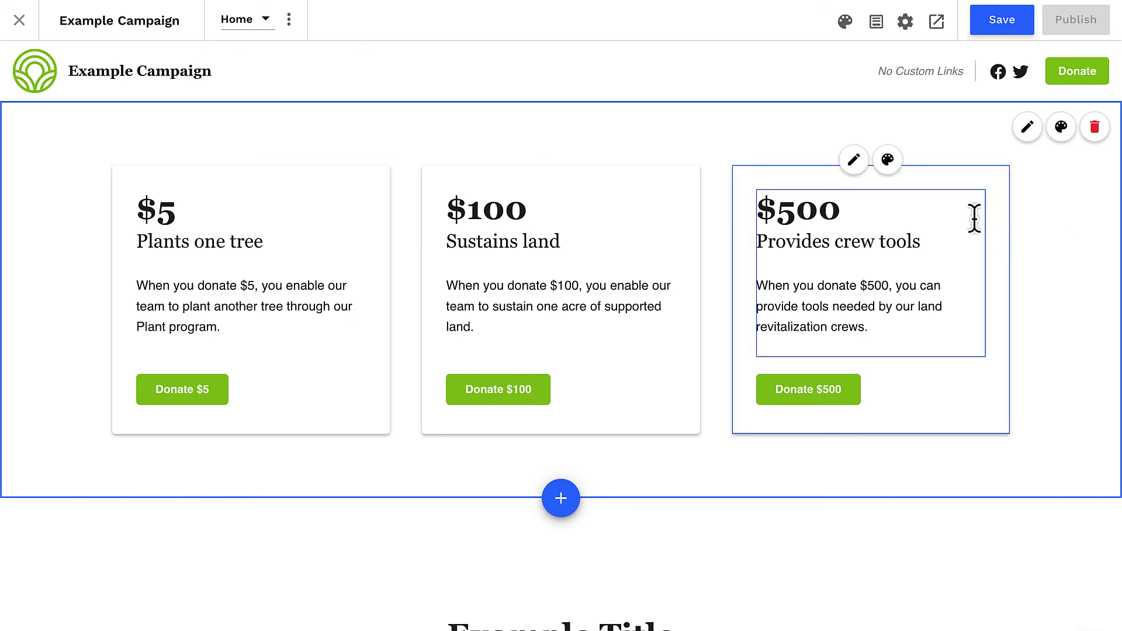
{"action": "left_click", "coordinate": [887, 161]}
{"action": "left_click", "coordinate": [978, 294]}
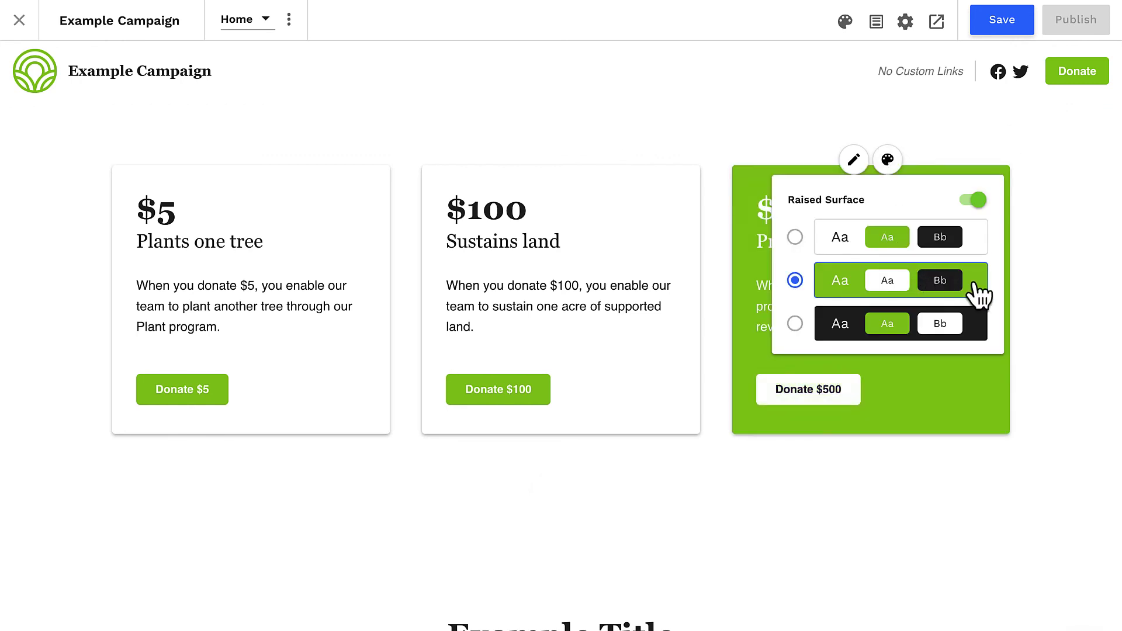